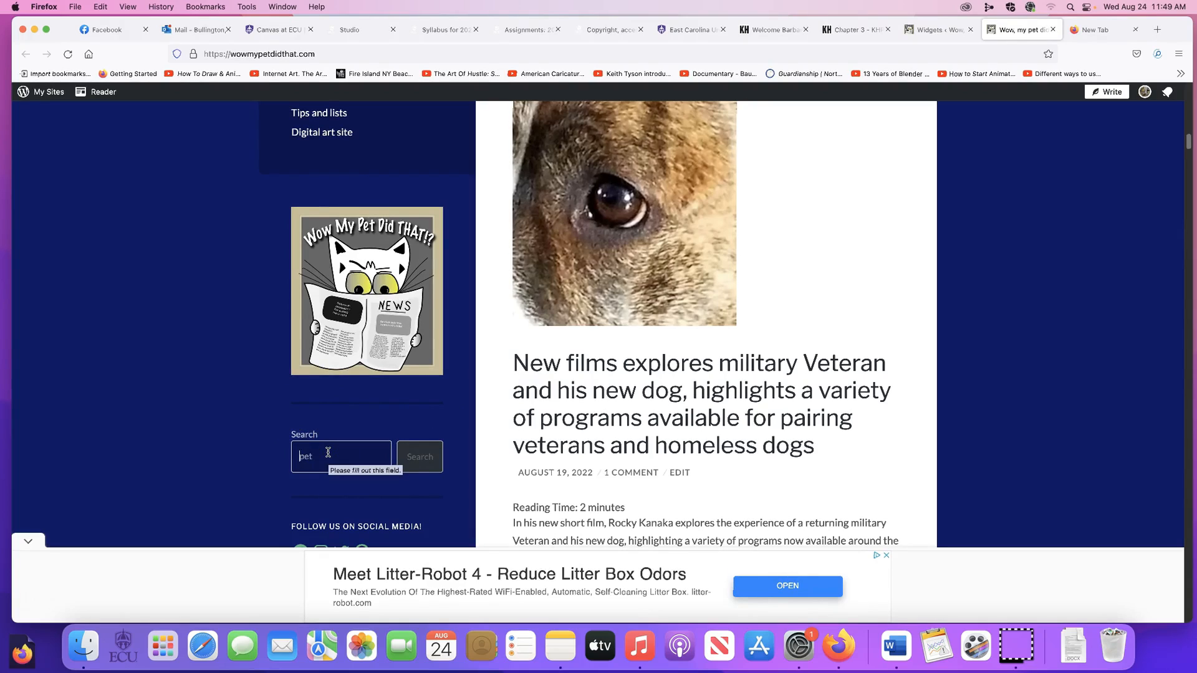
Search the site for "guinea pig", look through the resulting articles, and dismiss the computer restart notification.
{"action": "type", "text": "d"}
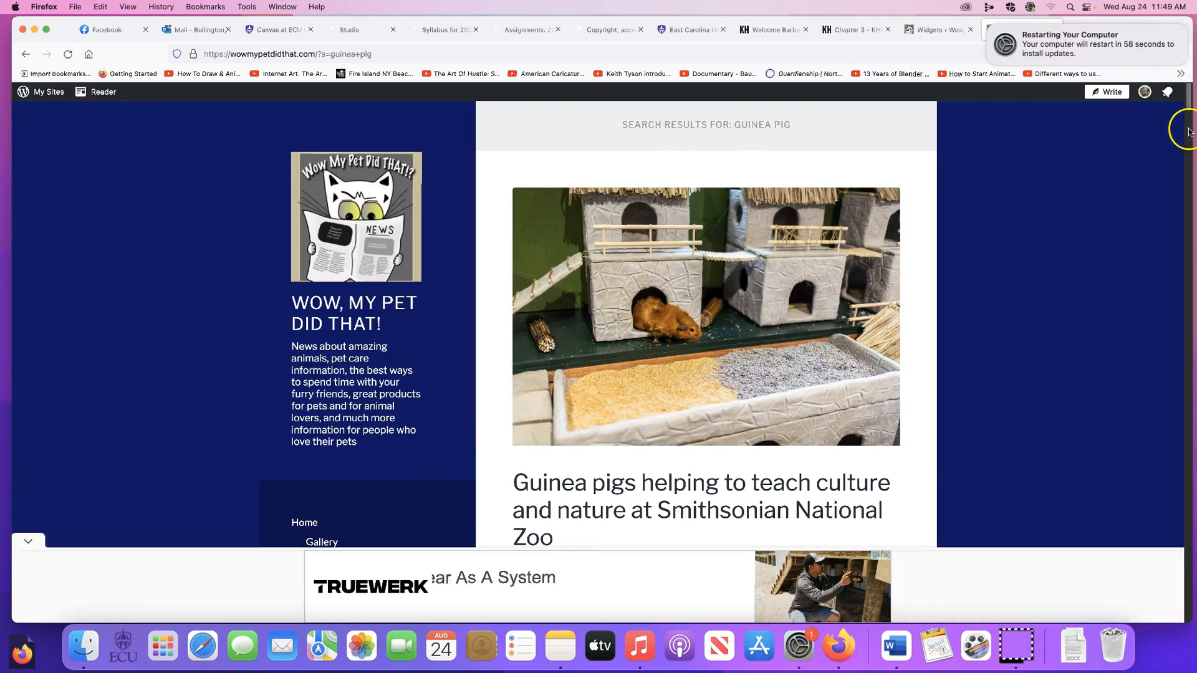
{"action": "left_click_drag", "start_coordinate": [1187, 103], "coordinate": [1170, 277]}
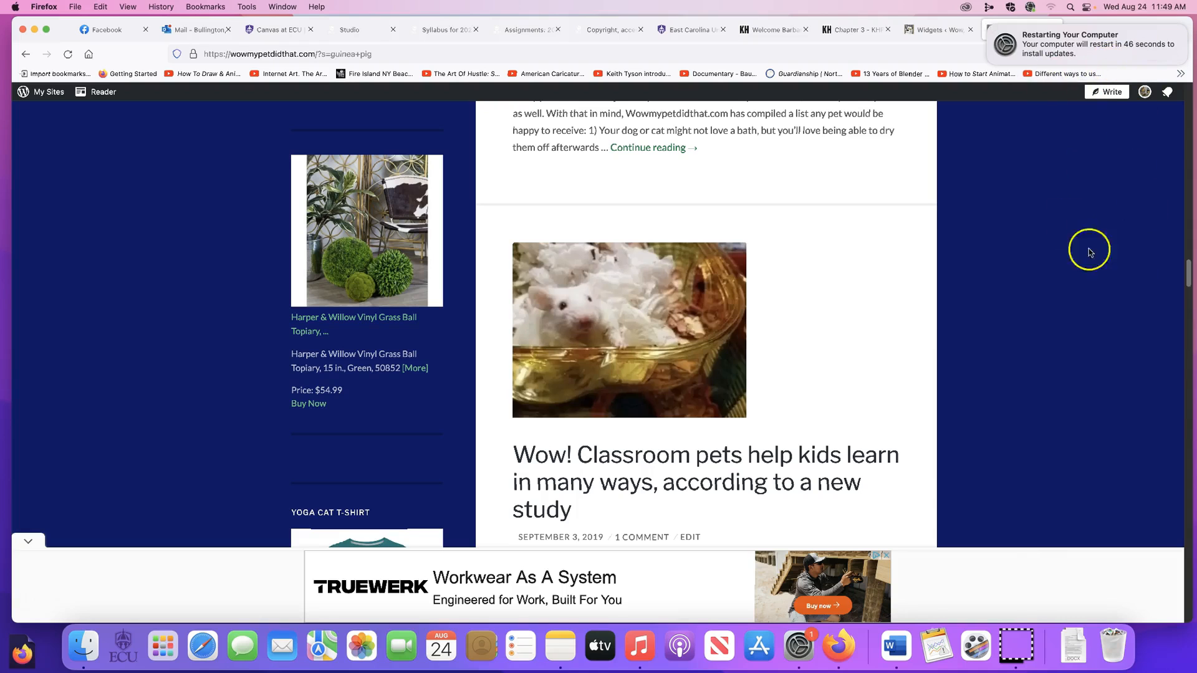
{"action": "left_click_drag", "start_coordinate": [1188, 275], "coordinate": [1188, 100]}
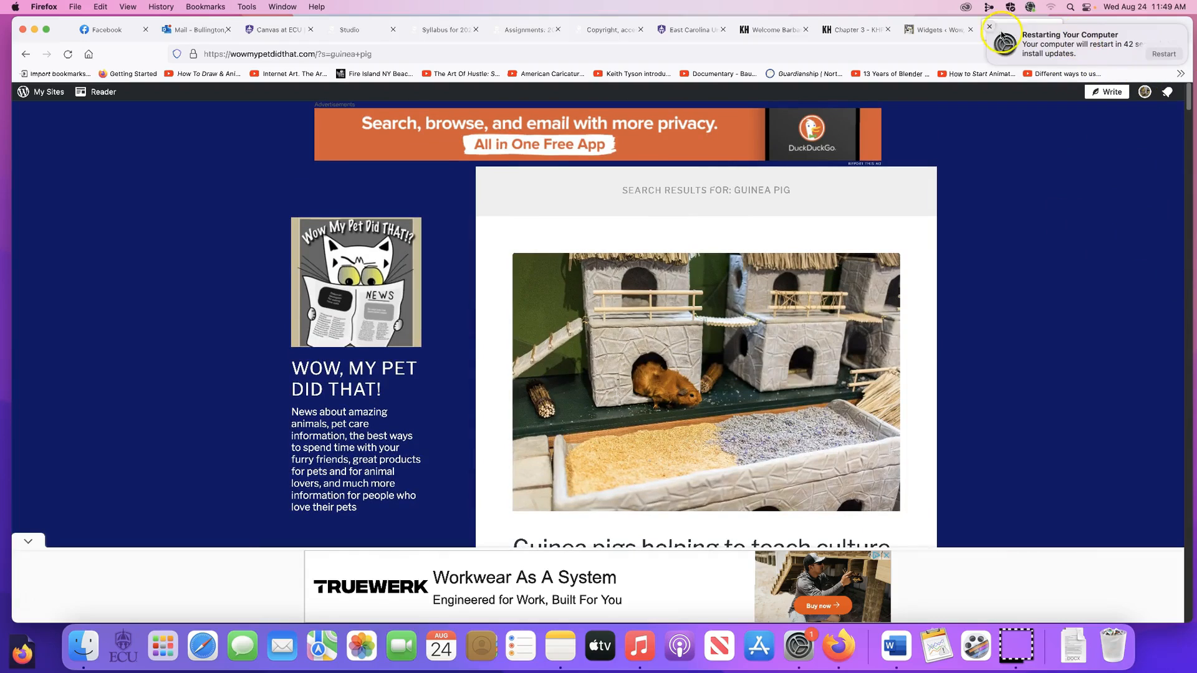
{"action": "left_click", "coordinate": [991, 27]}
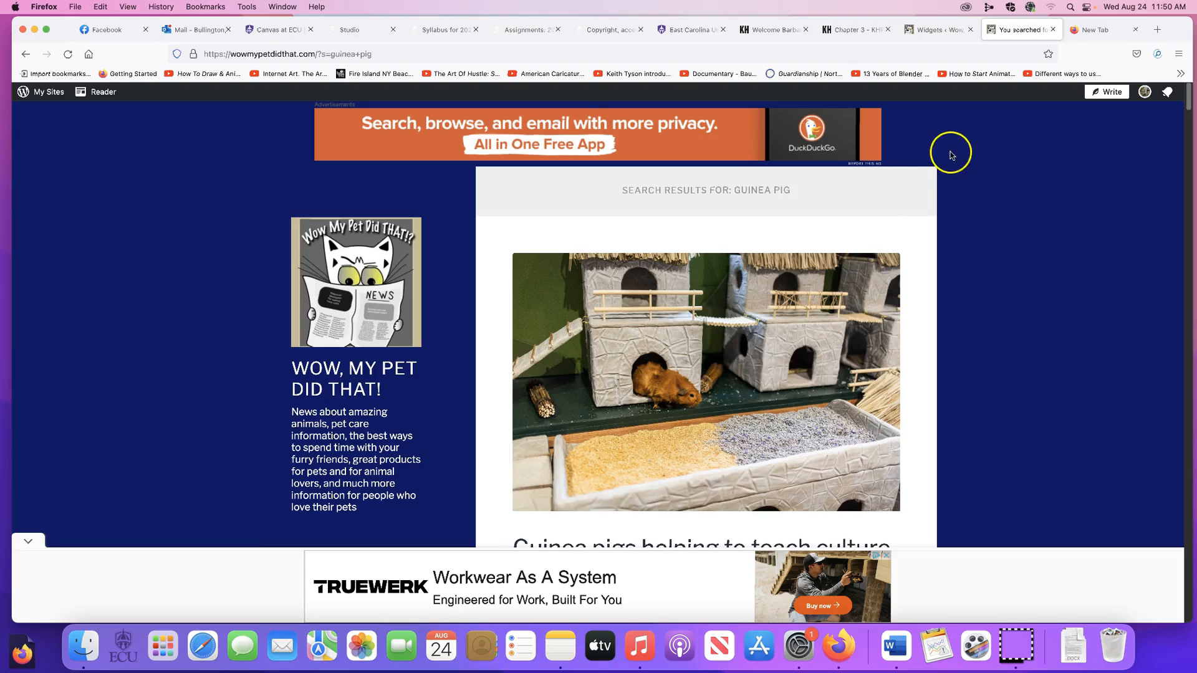
Go to the site's admin dashboard at wowmypetdidthat.com/admin.
{"action": "left_click", "coordinate": [797, 50]}
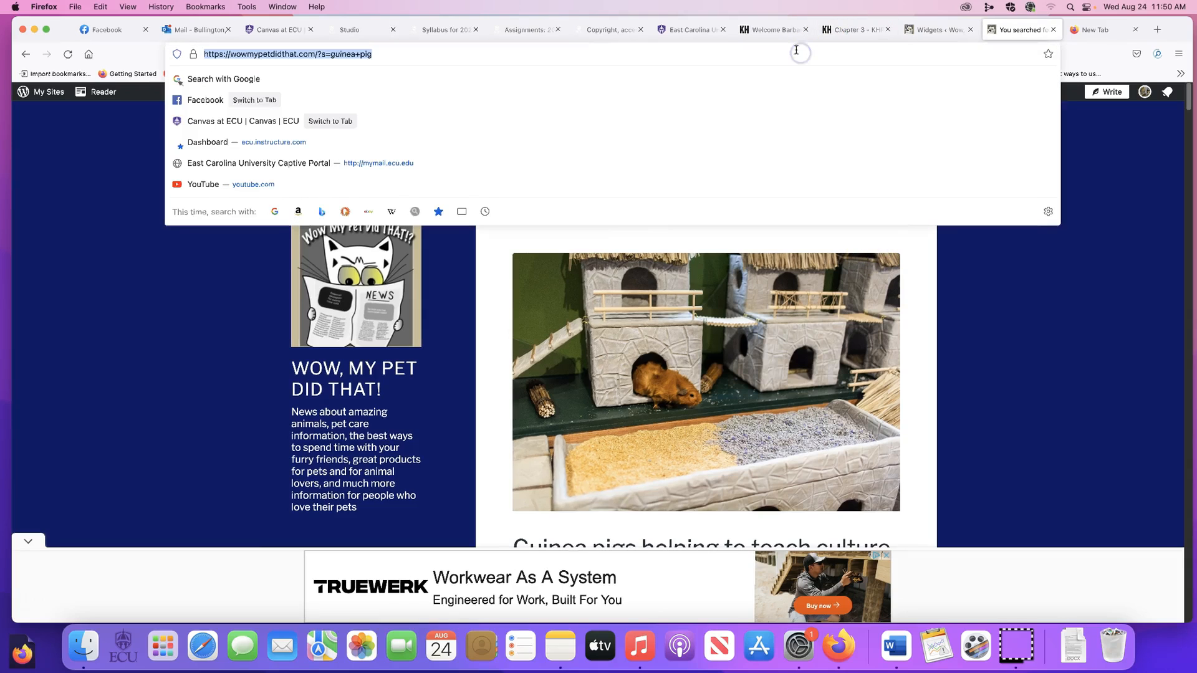
{"action": "type", "text": "wow"}
{"action": "key", "text": "BackSpace"}
{"action": "key", "text": "BackSpace"}
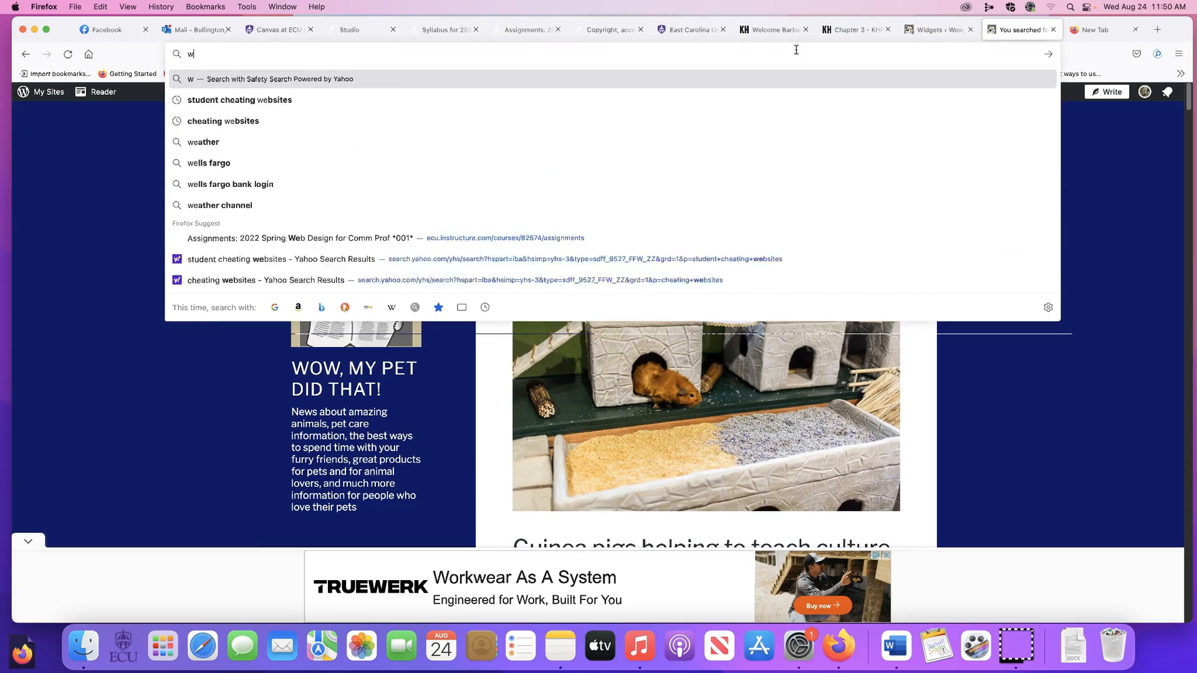
{"action": "type", "text": "ow"}
{"action": "key", "text": "Right"}
{"action": "type", "text": "admin"}
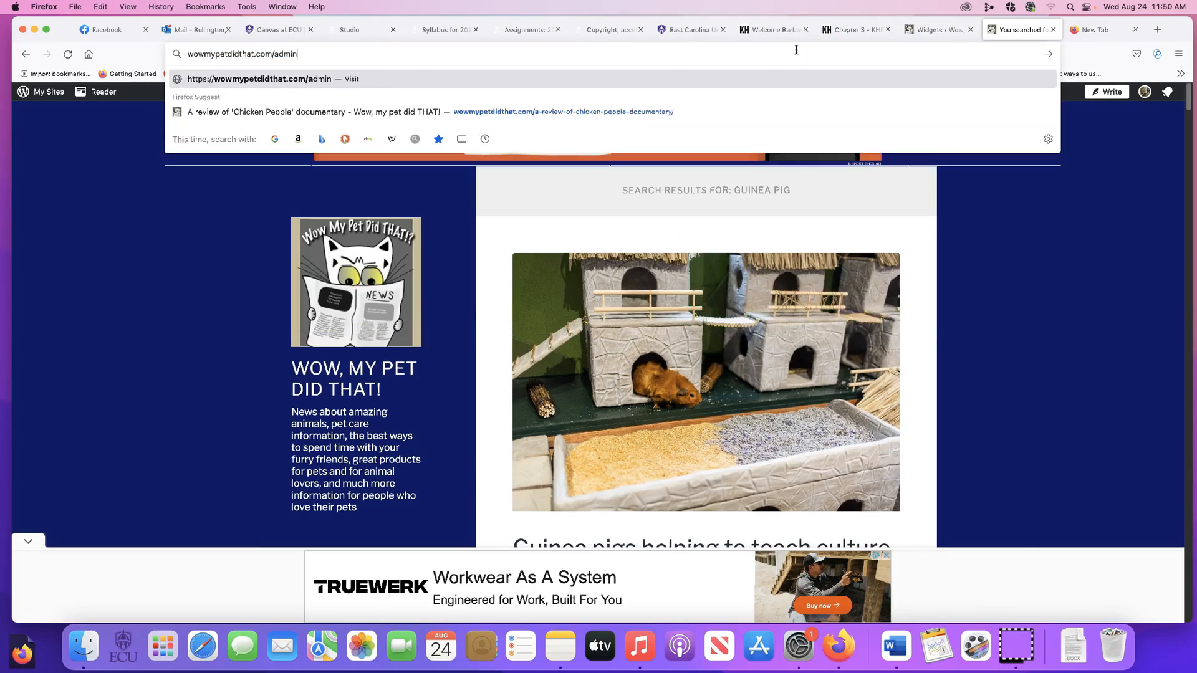
{"action": "key", "text": "Return"}
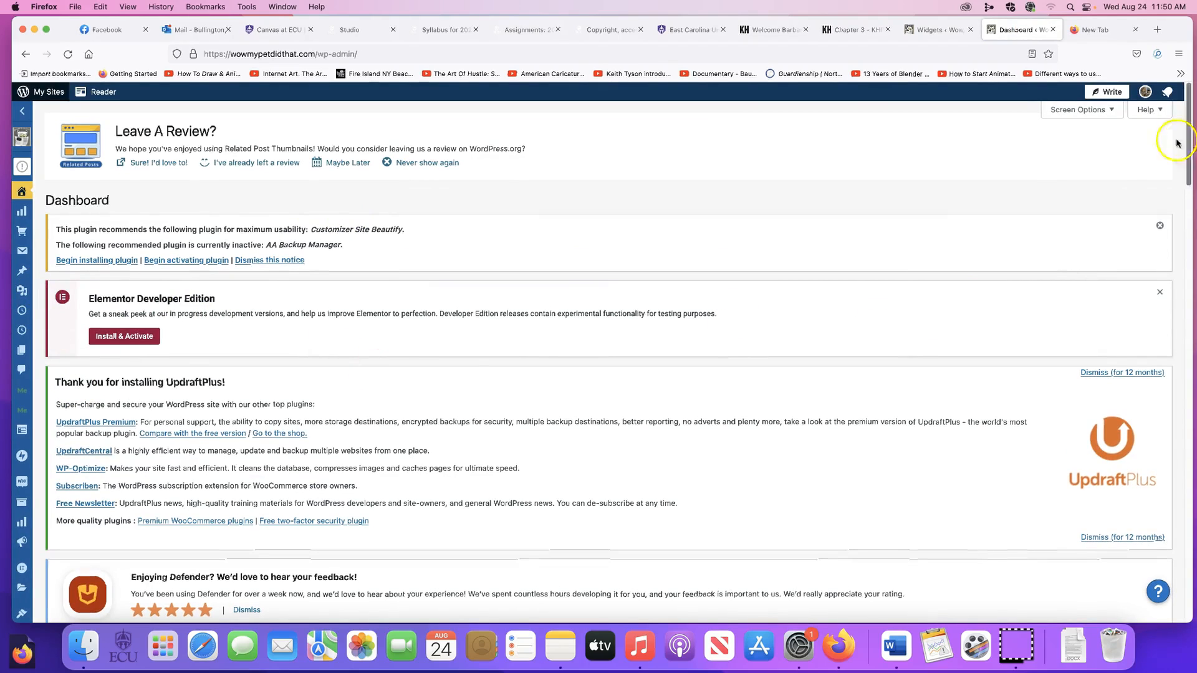
Open the Widgets editor from the site's appearance settings.
{"action": "left_click_drag", "start_coordinate": [1191, 144], "coordinate": [1191, 190]}
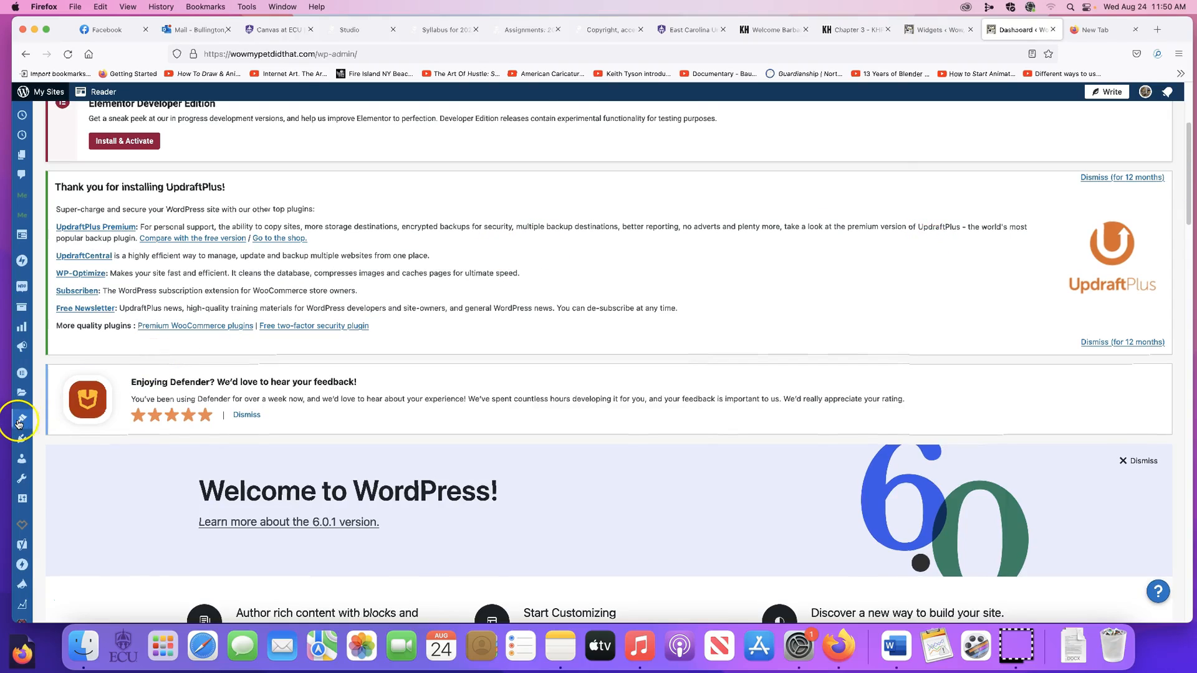
{"action": "mouse_move", "coordinate": [18, 424]}
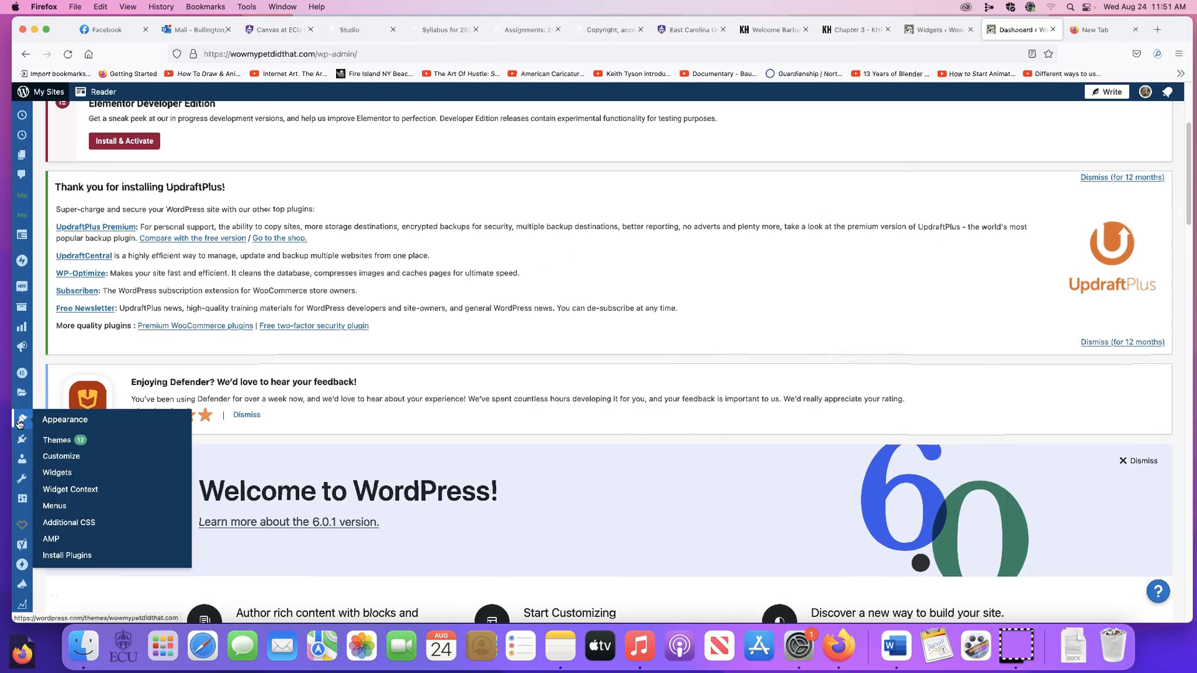
{"action": "left_click", "coordinate": [57, 474]}
{"action": "left_click", "coordinate": [57, 474]}
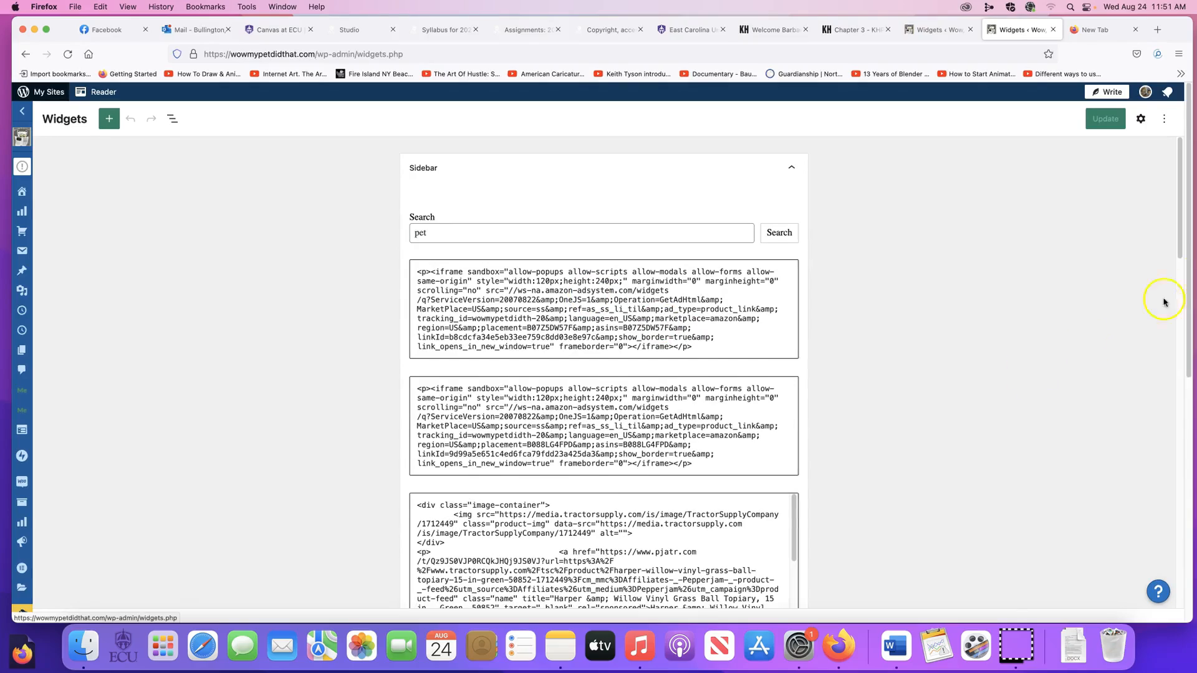
Review the Sidebar widget area and remove the existing Search block above its HTML blocks.
{"action": "left_click_drag", "start_coordinate": [1176, 243], "coordinate": [1179, 374]}
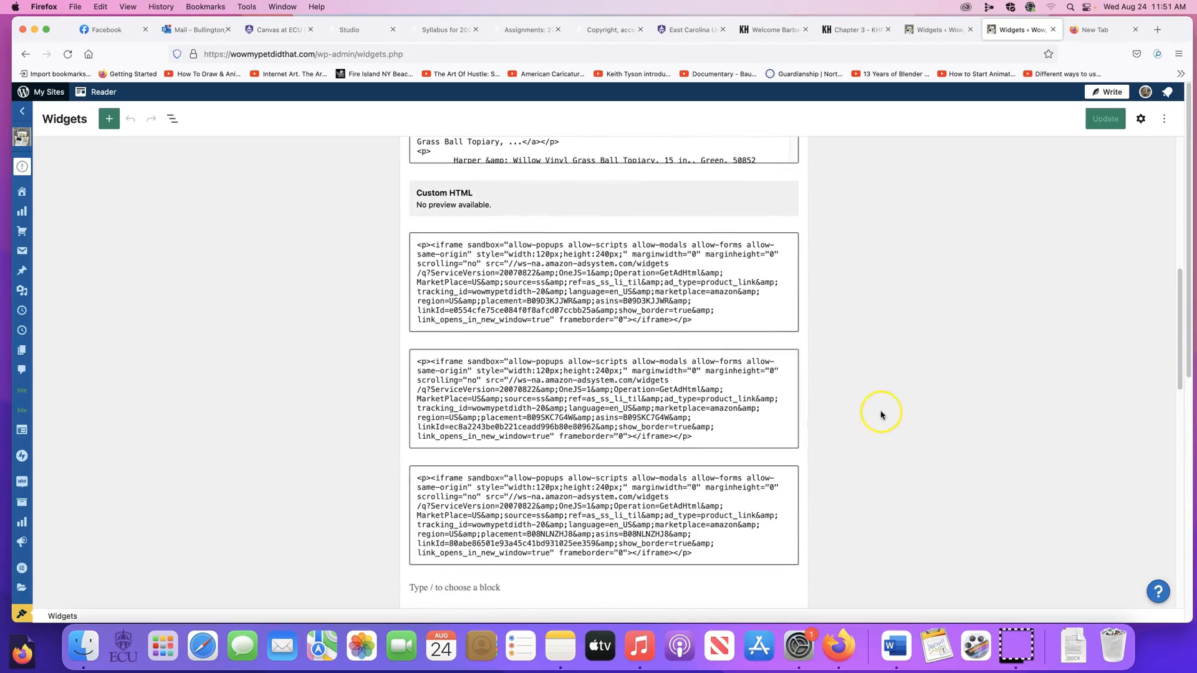
{"action": "left_click_drag", "start_coordinate": [1179, 347], "coordinate": [1185, 222]}
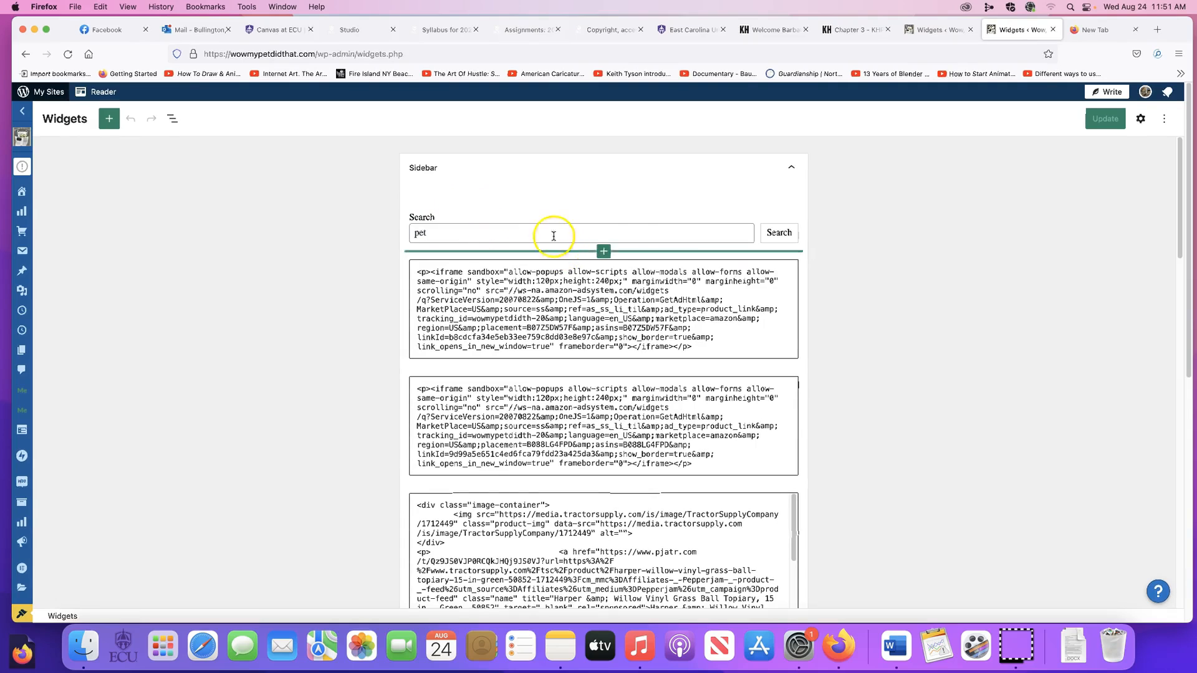
{"action": "left_click", "coordinate": [420, 217]}
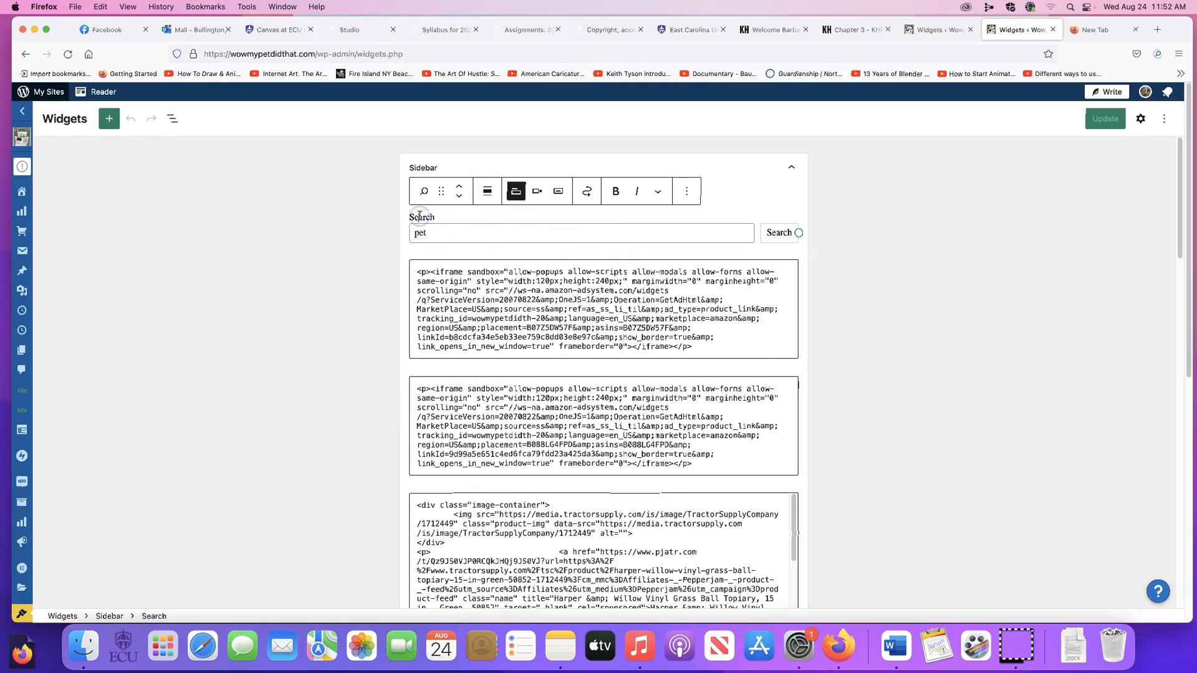
{"action": "left_click", "coordinate": [686, 194]}
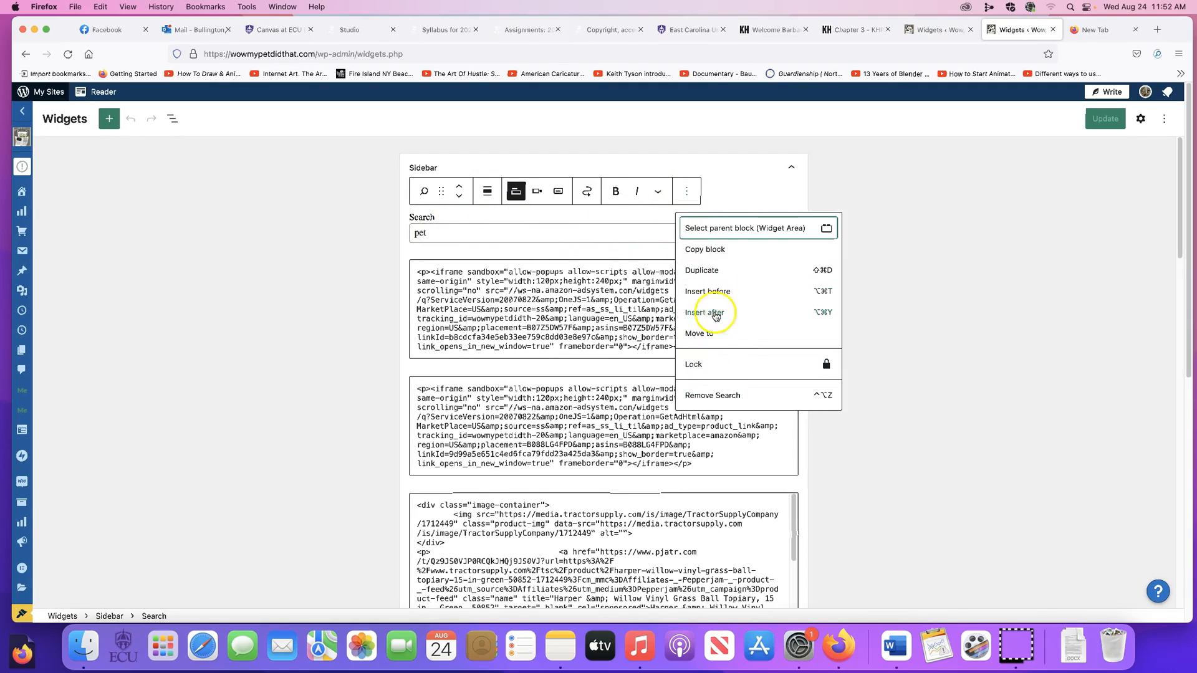
{"action": "left_click", "coordinate": [703, 396]}
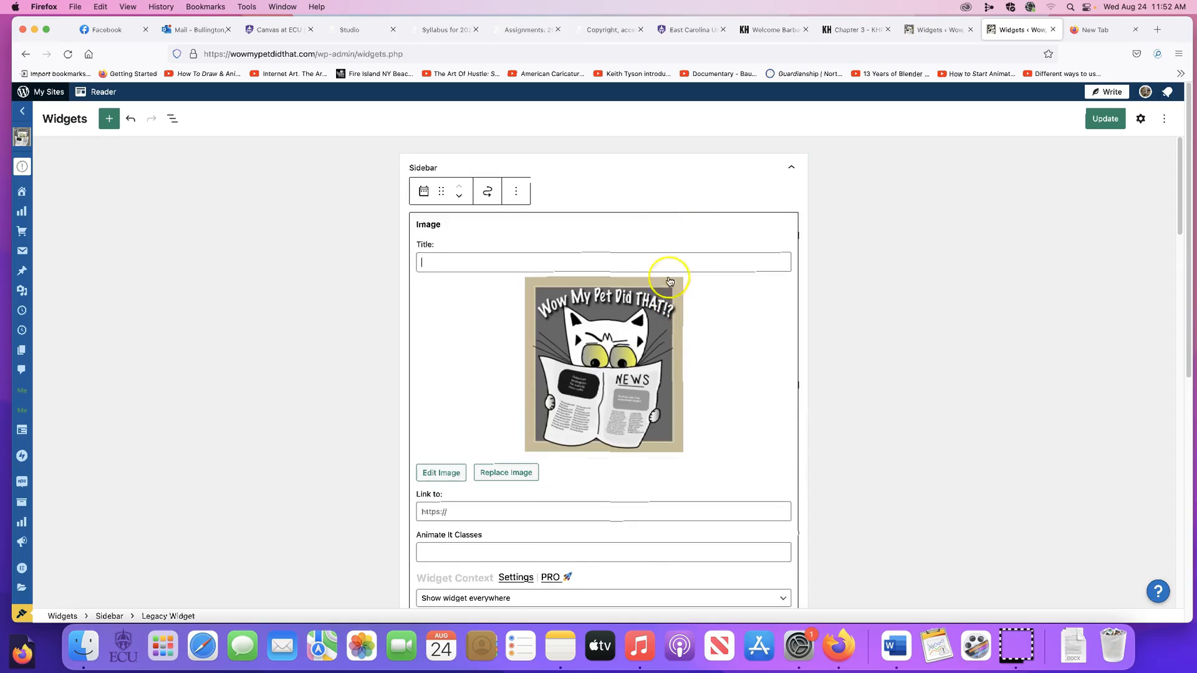
{"action": "left_click", "coordinate": [659, 201]}
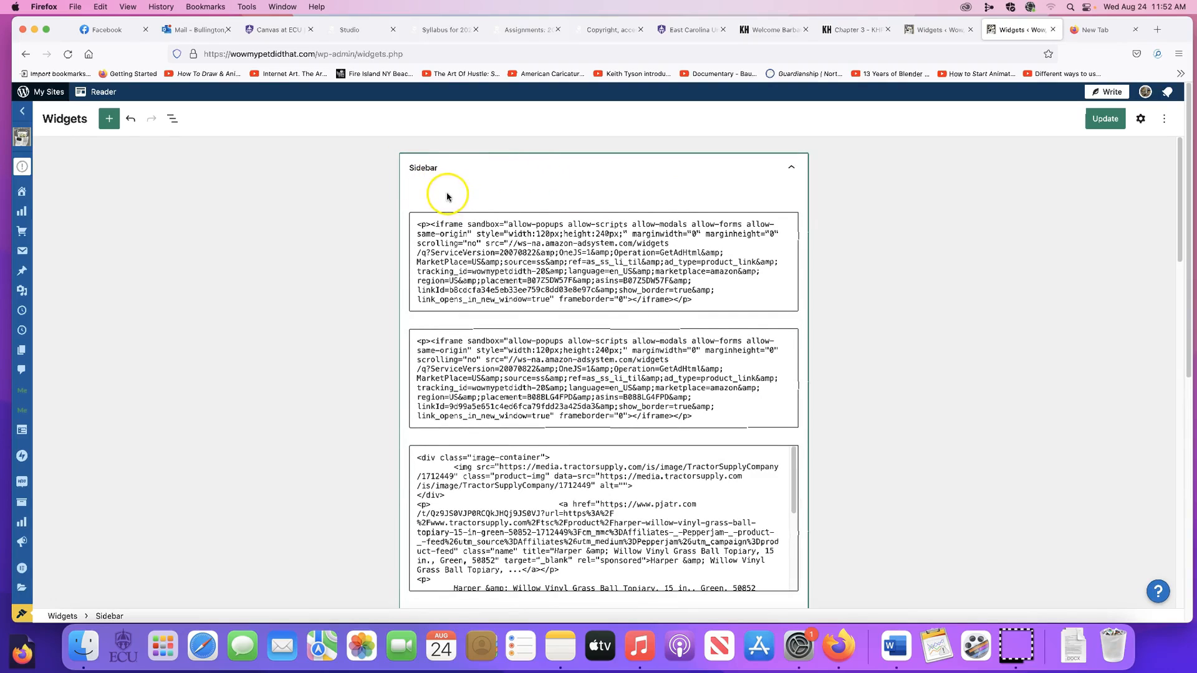
Browse the available blocks, look up "search", and add the standard Search block to the Sidebar.
{"action": "left_click", "coordinate": [102, 121]}
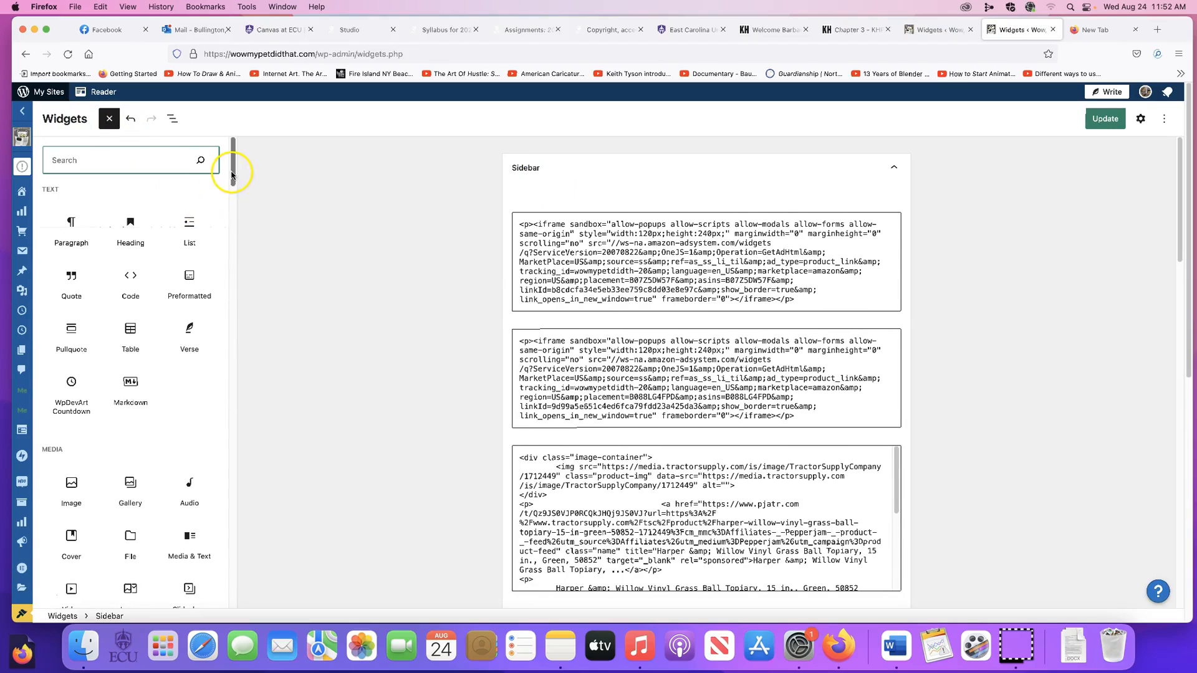
{"action": "left_click_drag", "start_coordinate": [233, 163], "coordinate": [238, 245]}
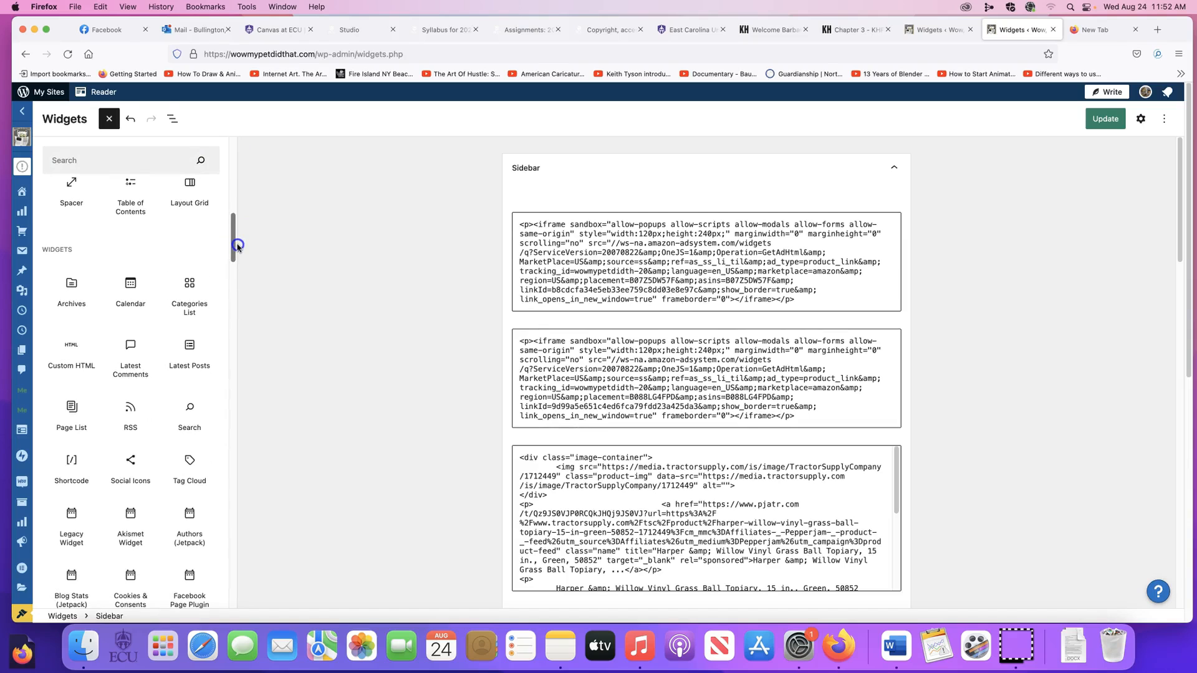
{"action": "left_click_drag", "start_coordinate": [238, 245], "coordinate": [237, 247]}
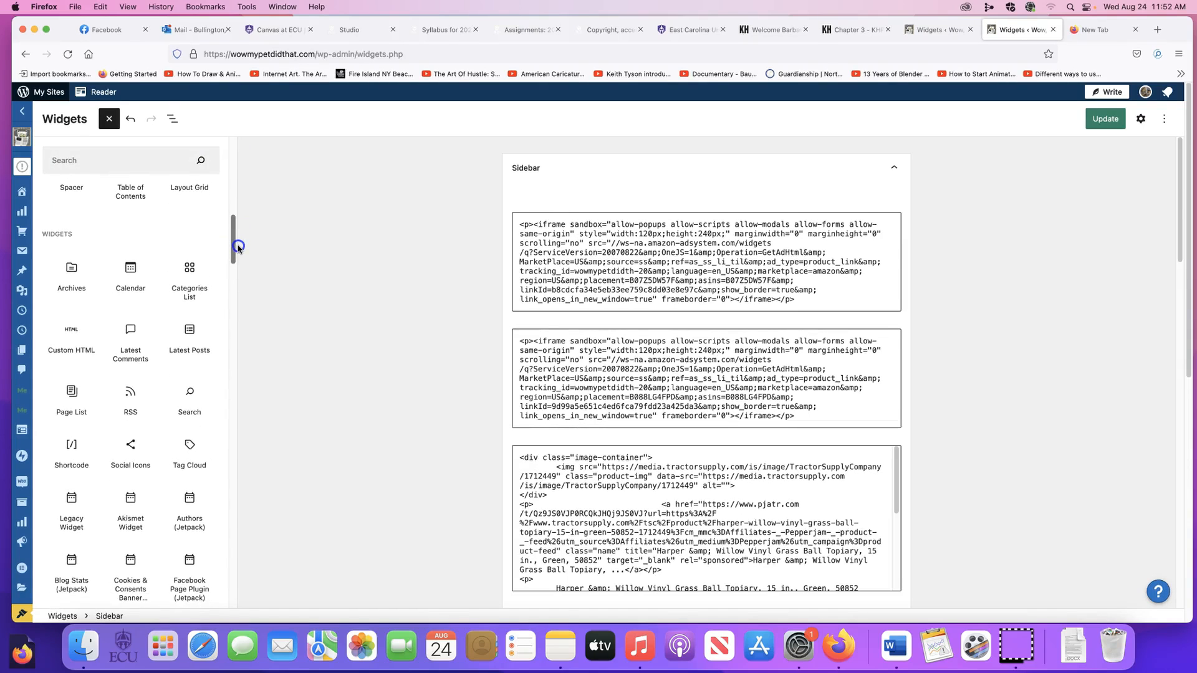
{"action": "left_click_drag", "start_coordinate": [238, 247], "coordinate": [241, 188]}
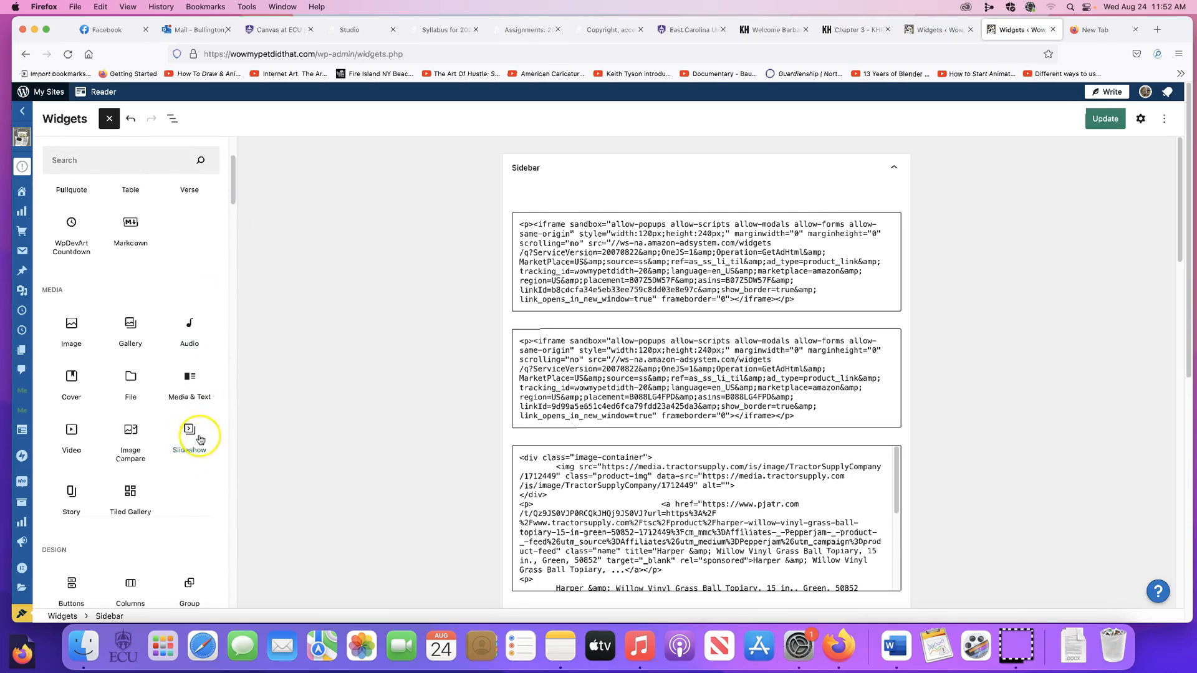
{"action": "left_click_drag", "start_coordinate": [232, 181], "coordinate": [232, 161]}
{"action": "left_click", "coordinate": [60, 158]}
{"action": "left_click", "coordinate": [60, 158]}
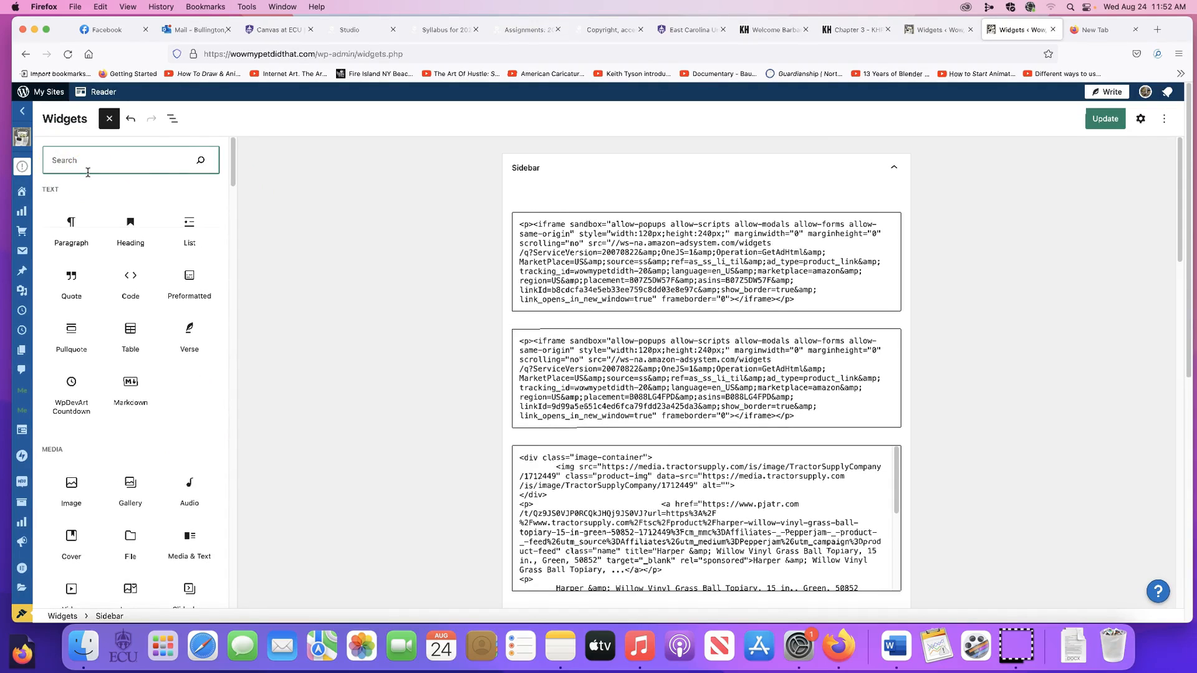
{"action": "type", "text": "search"}
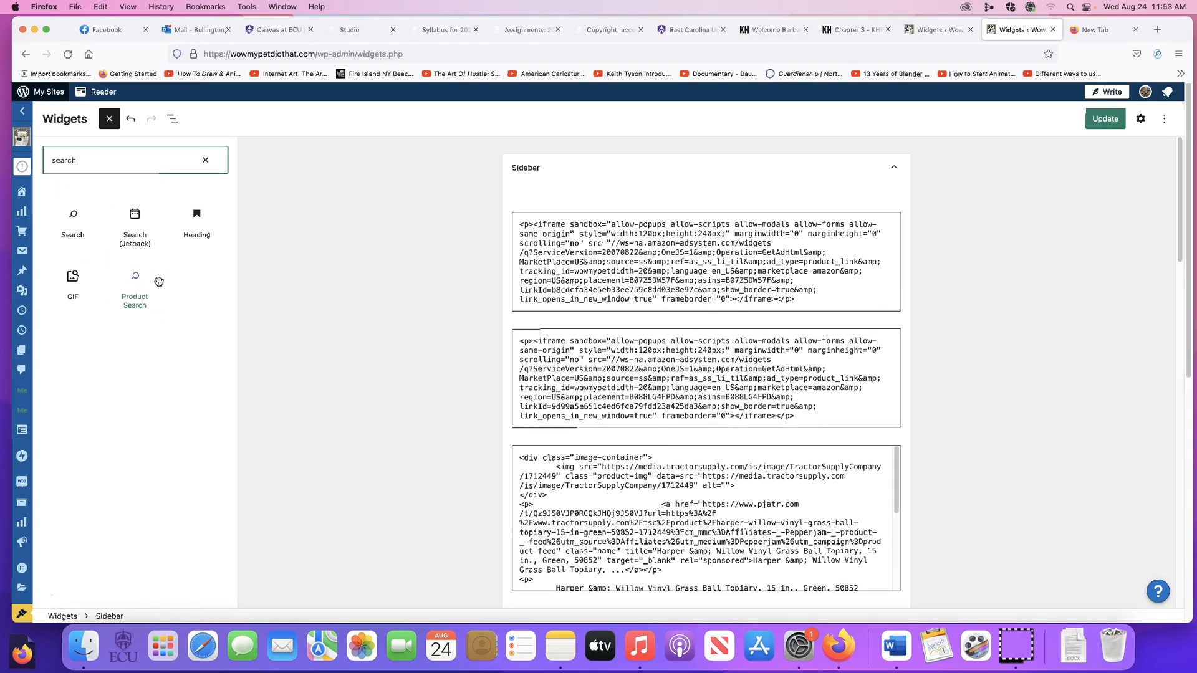
{"action": "left_click", "coordinate": [66, 227]}
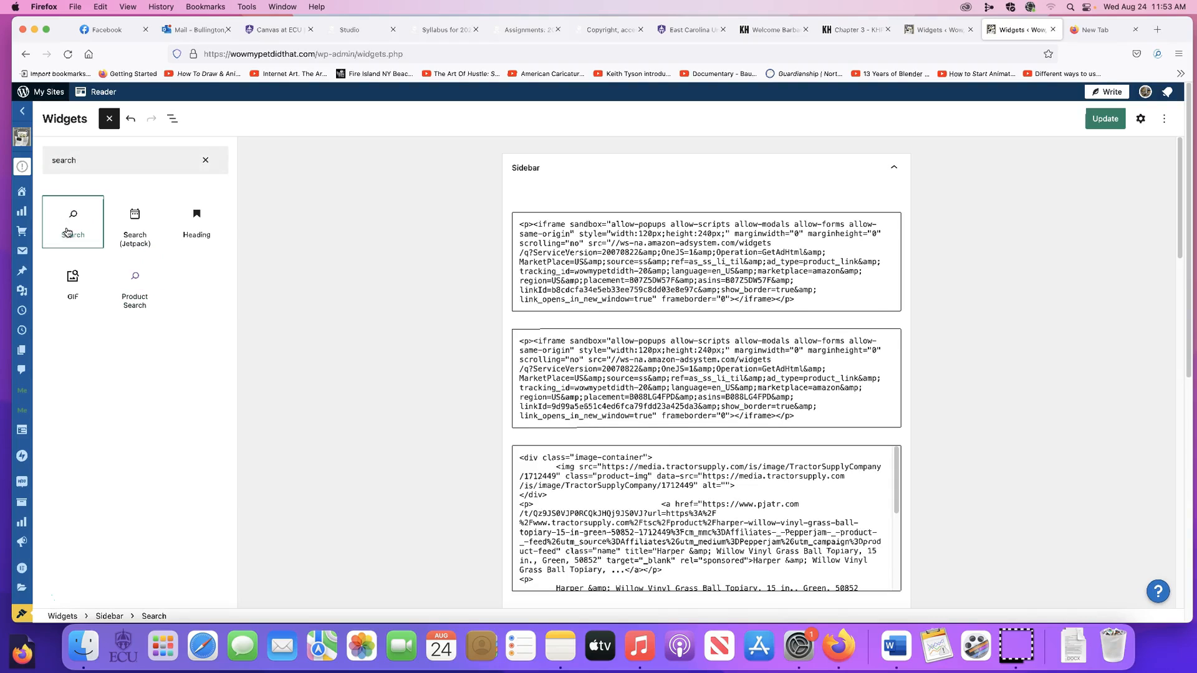
{"action": "left_click", "coordinate": [87, 227]}
{"action": "left_click_drag", "start_coordinate": [80, 233], "coordinate": [154, 213]}
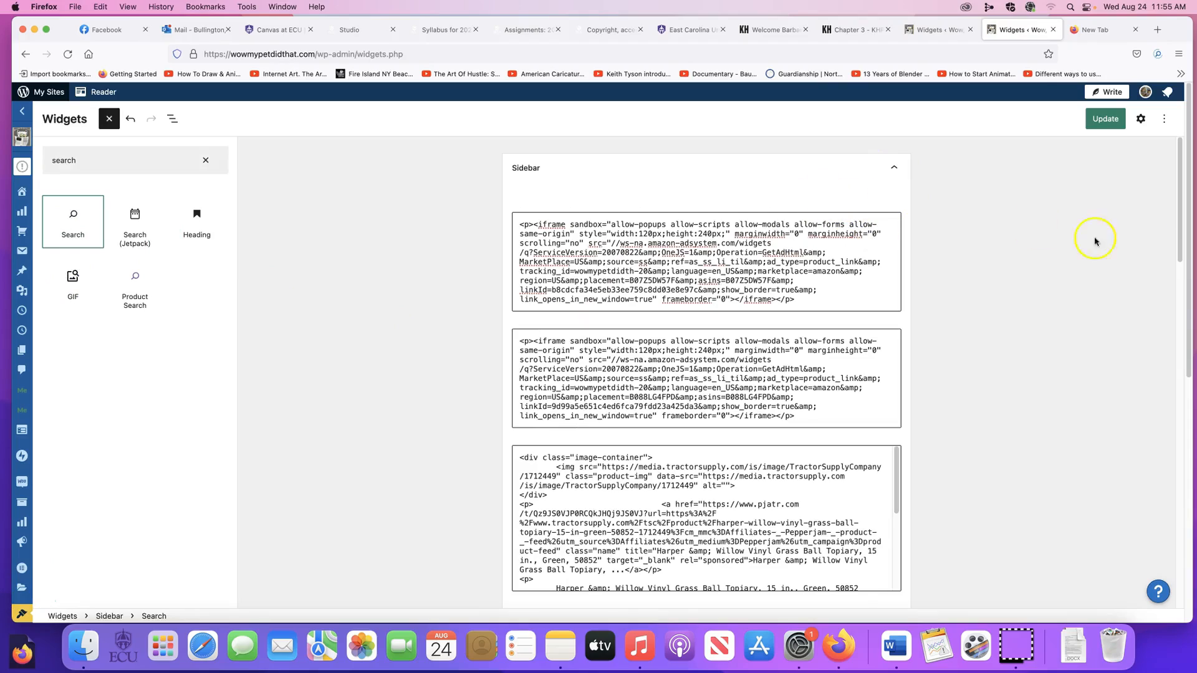
Move the new Search block from near the end of the Sidebar up to the first position.
{"action": "left_click_drag", "start_coordinate": [1176, 240], "coordinate": [1124, 563]}
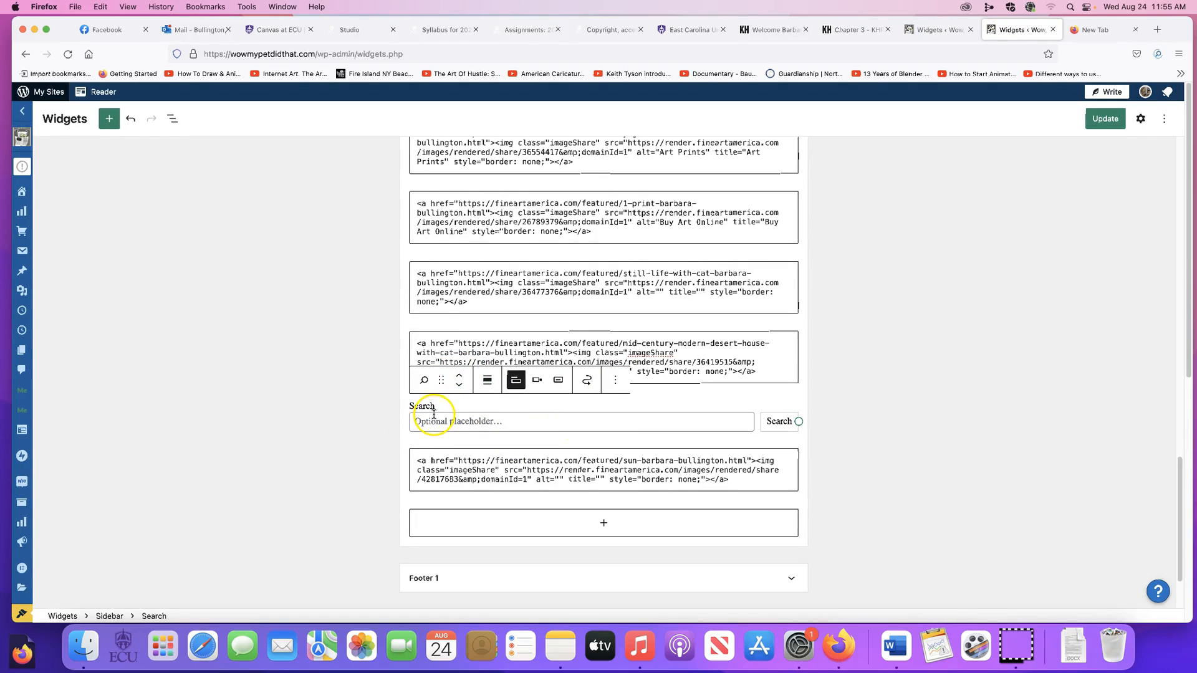
{"action": "left_click", "coordinate": [459, 376]}
{"action": "left_click", "coordinate": [460, 376]}
{"action": "left_click", "coordinate": [460, 376]}
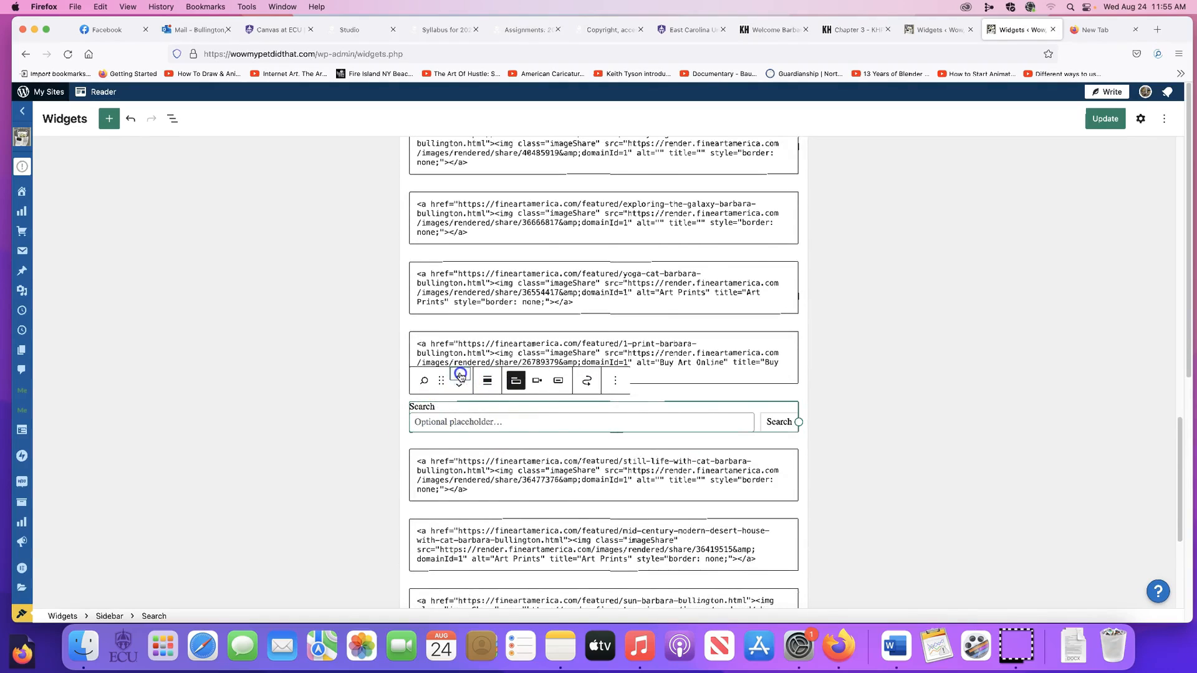
{"action": "left_click", "coordinate": [459, 376]}
{"action": "left_click", "coordinate": [460, 376]}
{"action": "left_click", "coordinate": [459, 376]}
{"action": "left_click", "coordinate": [460, 376]}
{"action": "left_click", "coordinate": [459, 376]}
{"action": "left_click", "coordinate": [460, 376]}
{"action": "left_click", "coordinate": [460, 376]}
{"action": "left_click", "coordinate": [460, 376]}
{"action": "triple_click", "coordinate": [461, 374]}
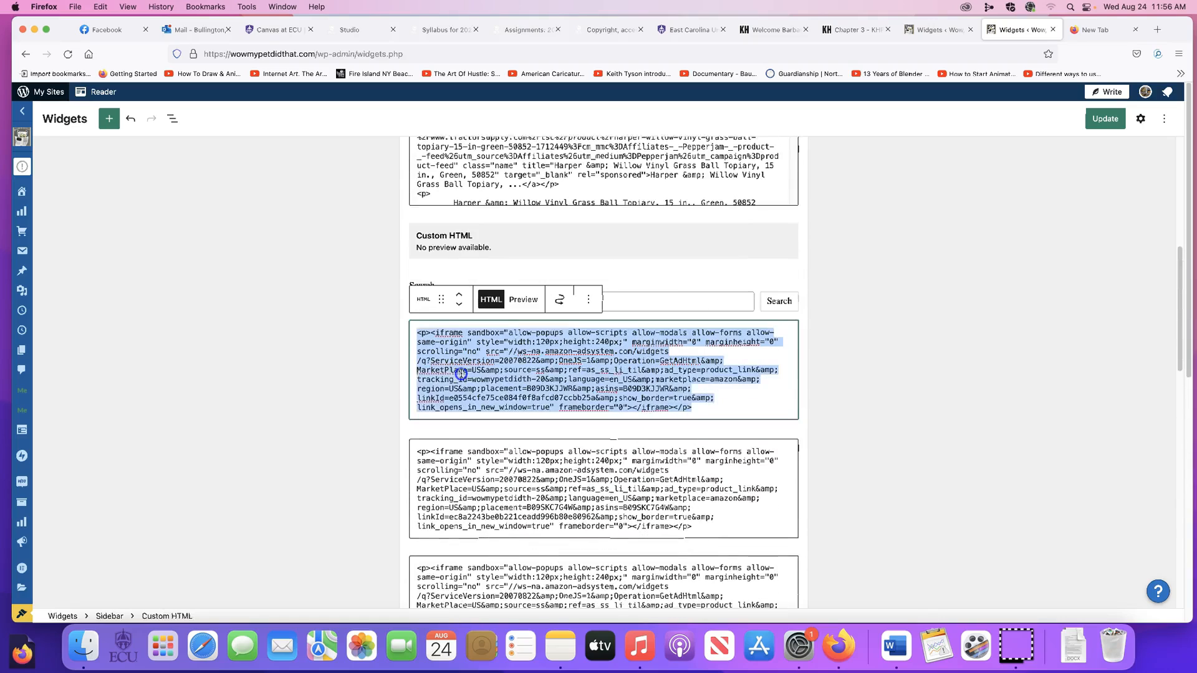
{"action": "left_click", "coordinate": [459, 295]}
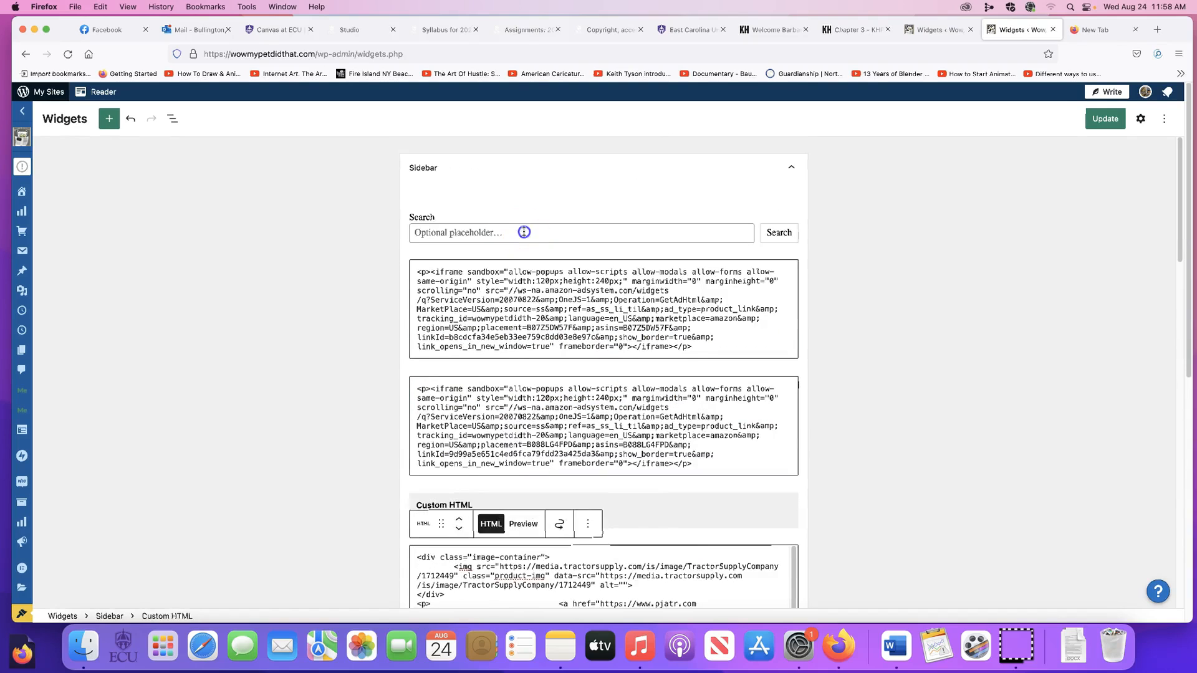
Set the Search block's placeholder text to "pet" and save the widget changes.
{"action": "left_click", "coordinate": [524, 232]}
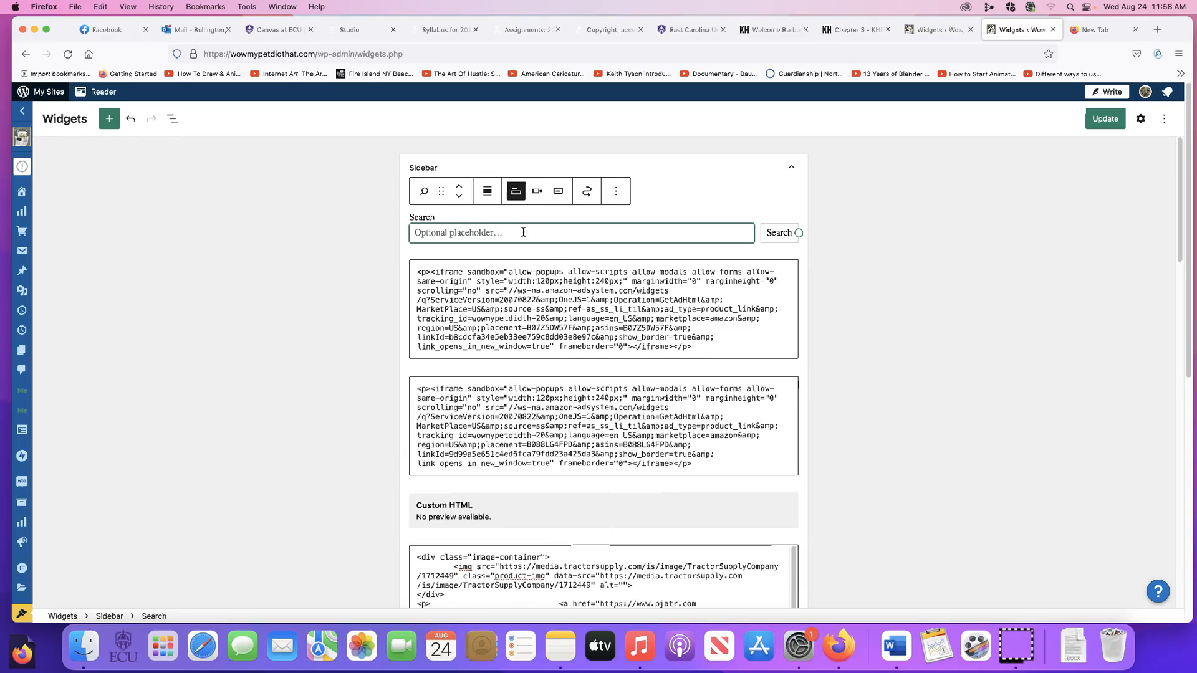
{"action": "type", "text": "pet"}
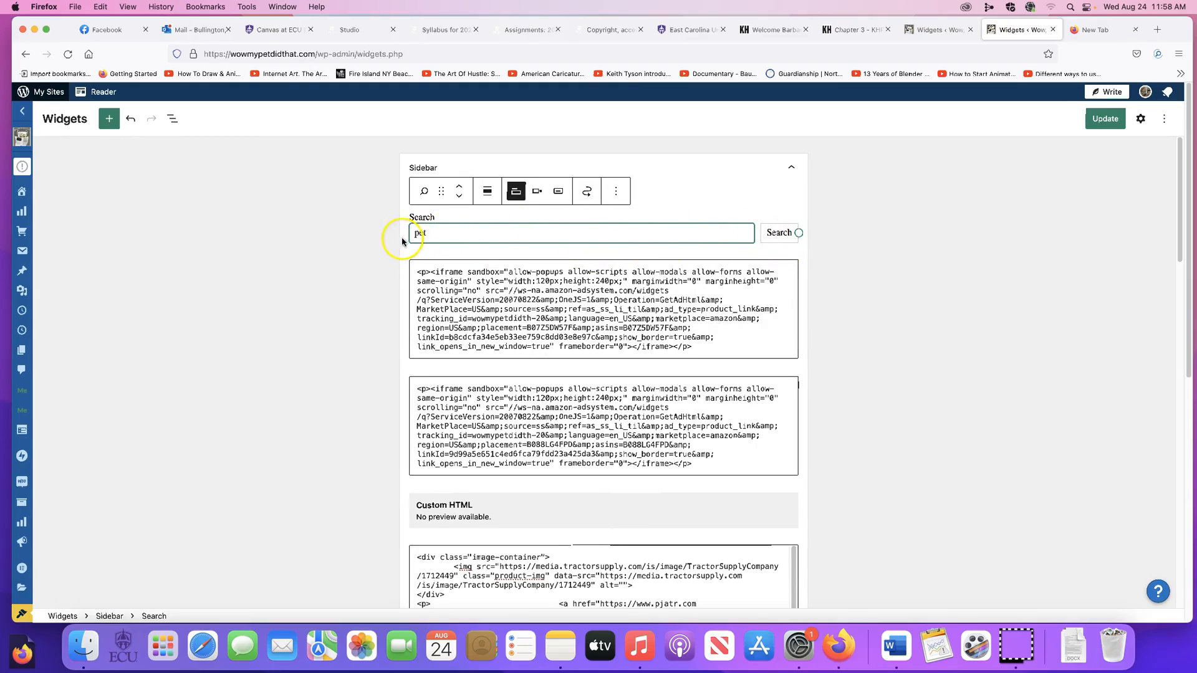
{"action": "left_click", "coordinate": [1104, 118]}
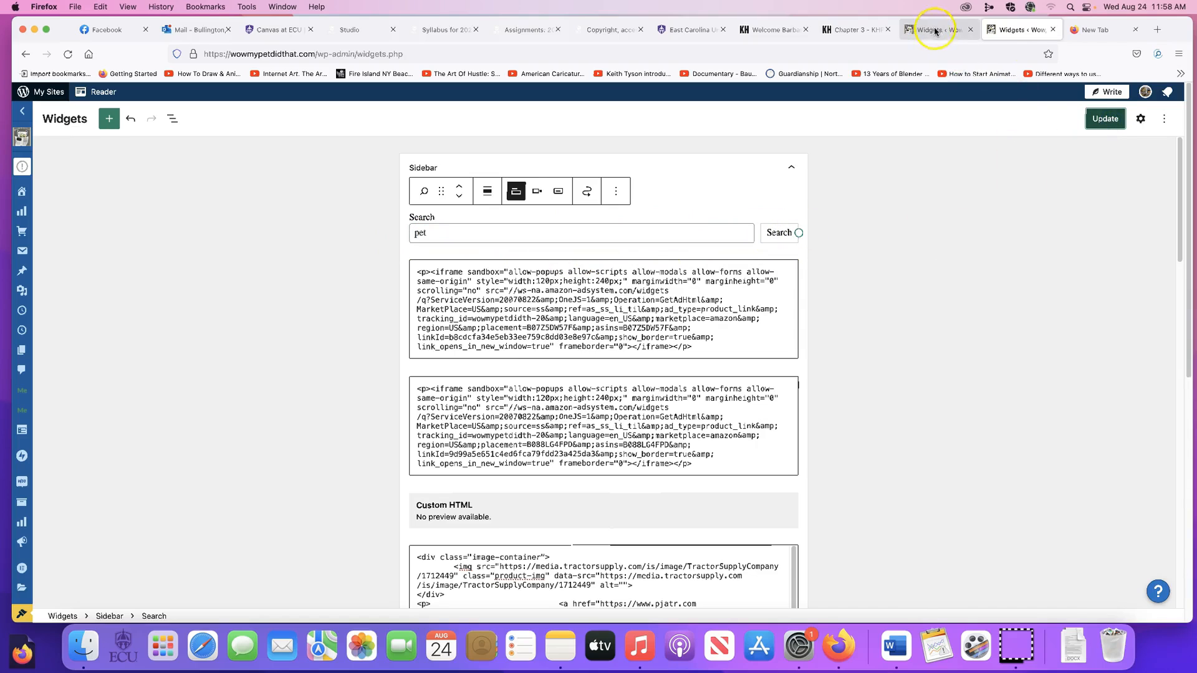
Open the live site wowmypetdidthat.com in the empty browser tab.
{"action": "left_click", "coordinate": [1098, 30]}
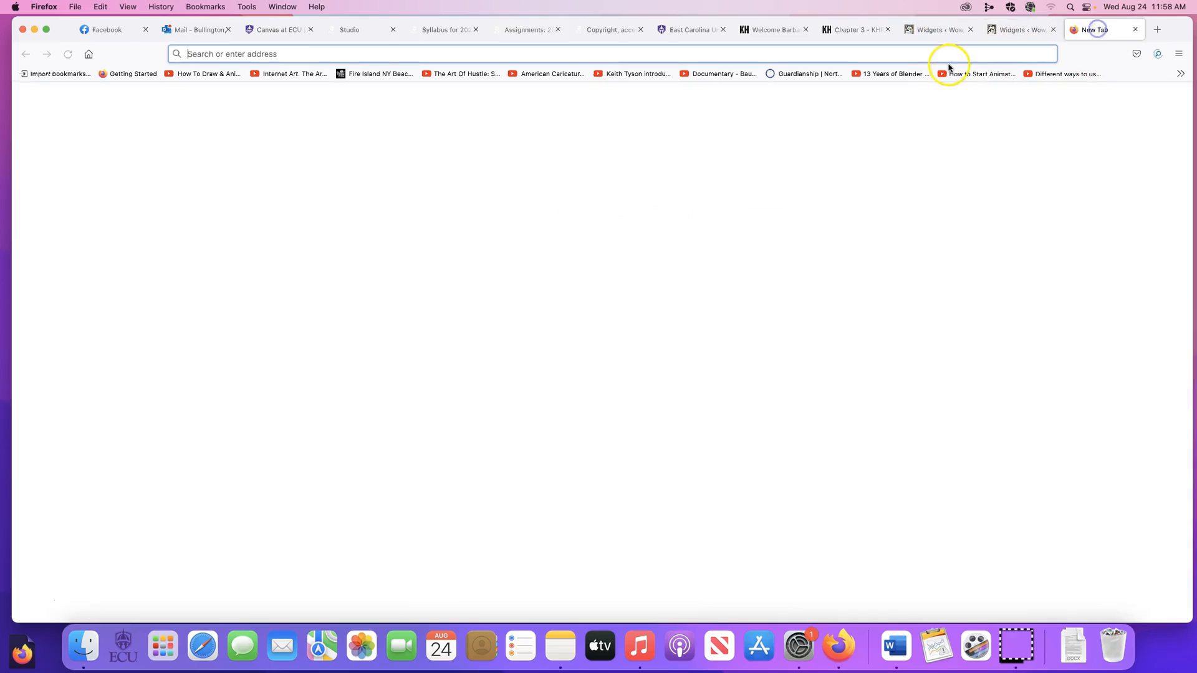
{"action": "type", "text": "wp"}
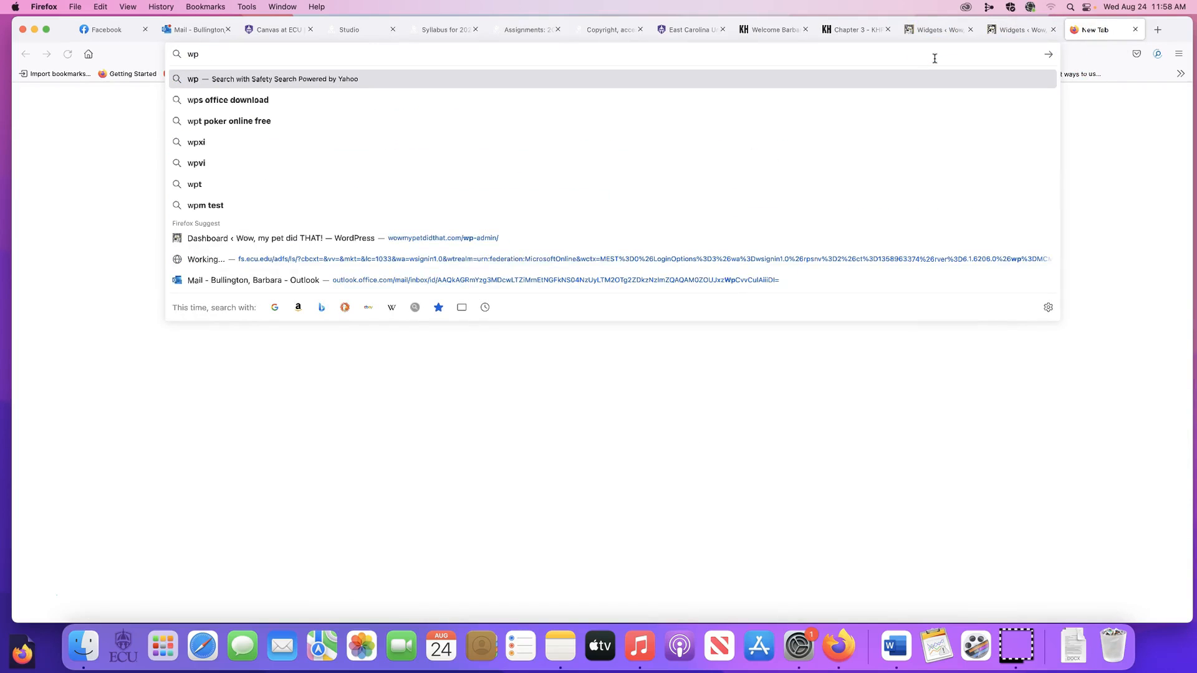
{"action": "key", "text": "BackSpace"}
{"action": "type", "text": "owmypetdidthat.com/"}
{"action": "key", "text": "Right"}
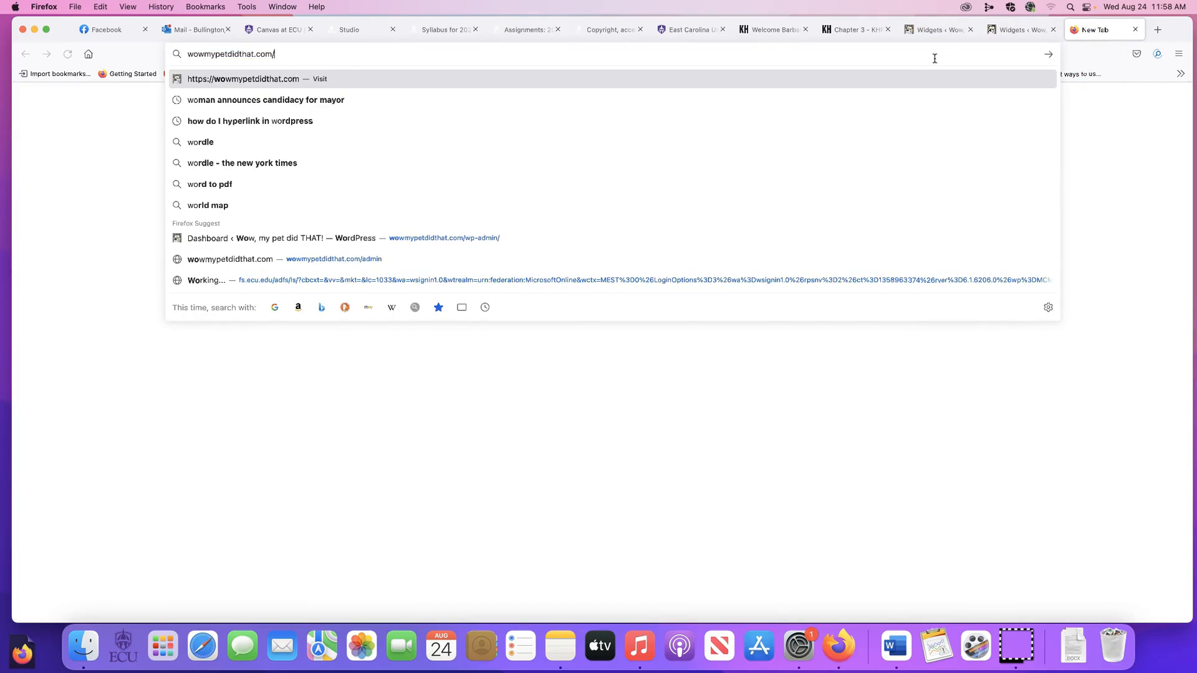
{"action": "key", "text": "Return"}
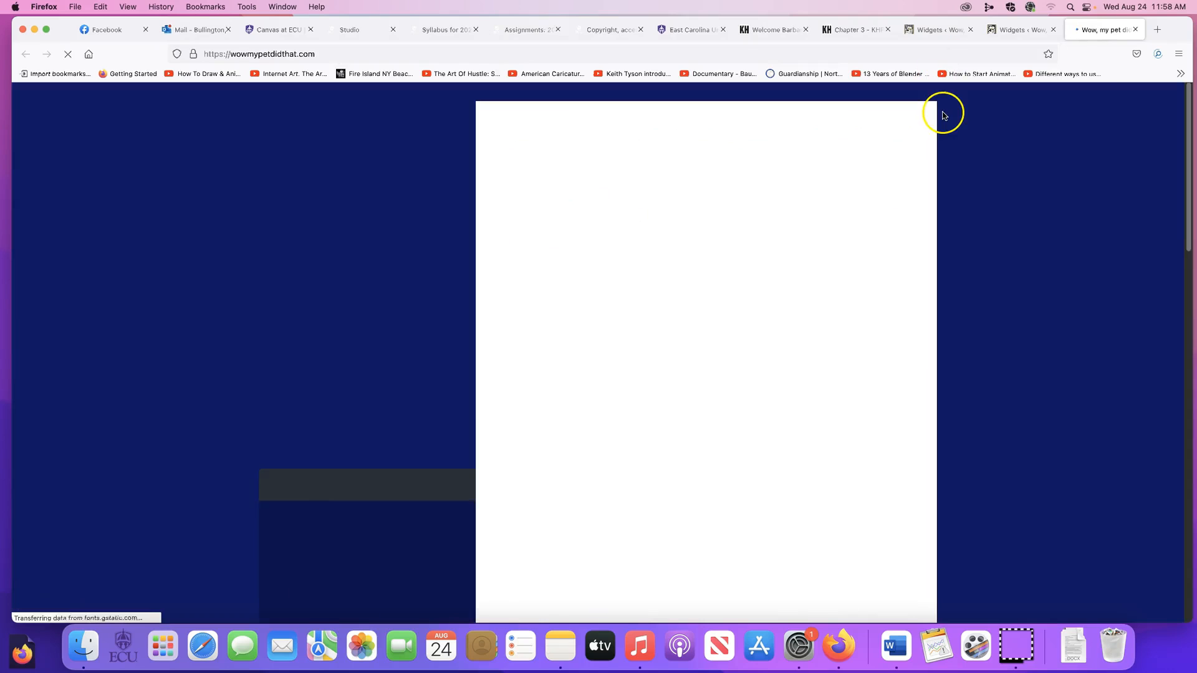
Find the search box in the live site's sidebar and place the cursor in its field to check the placeholder.
{"action": "scroll", "coordinate": [923, 156], "scroll_direction": "down", "scroll_amount": 10}
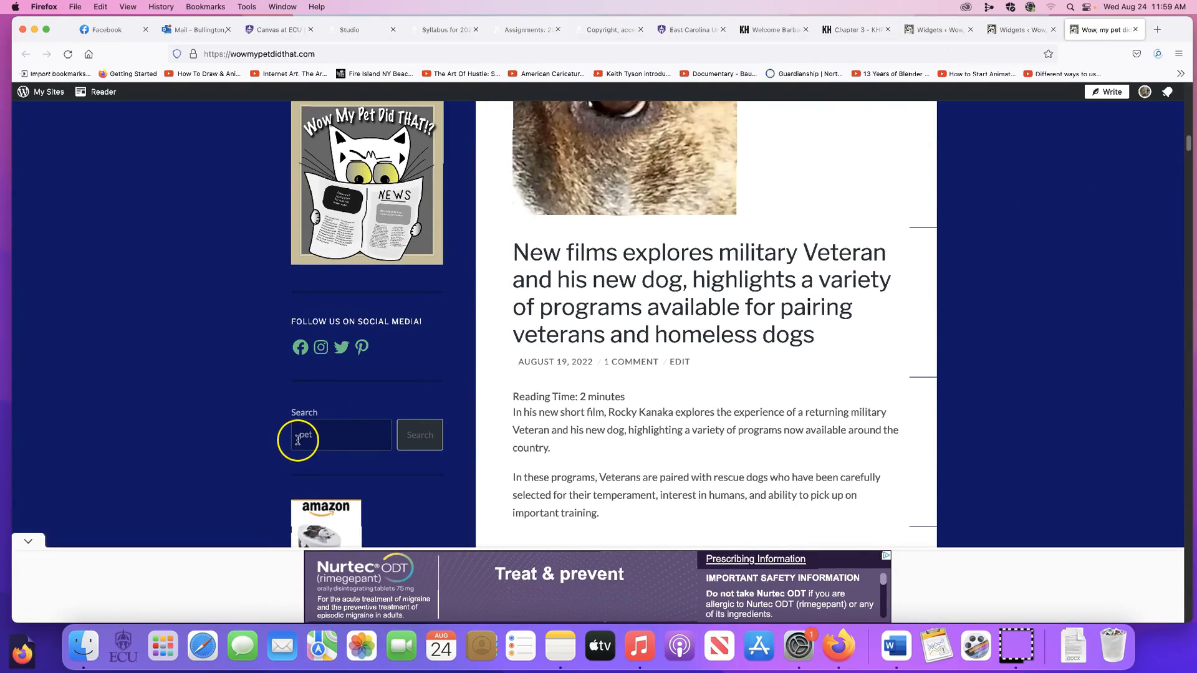
{"action": "left_click", "coordinate": [297, 441]}
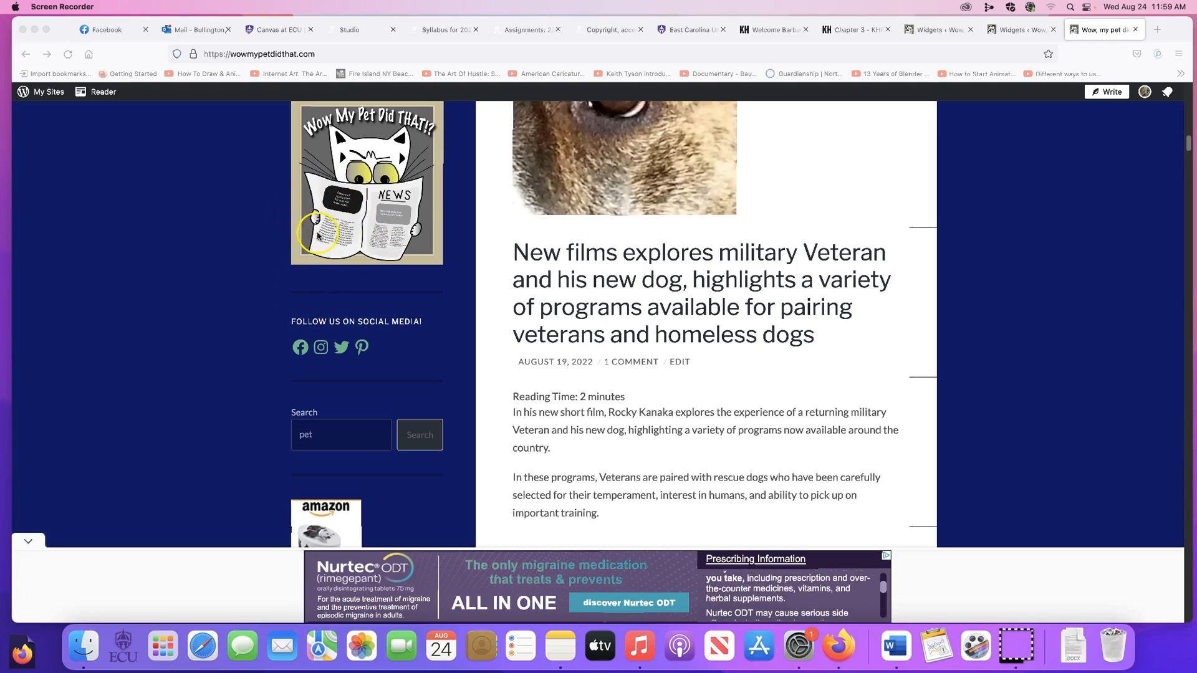
{"action": "left_click", "coordinate": [332, 445]}
{"action": "left_click", "coordinate": [373, 398]}
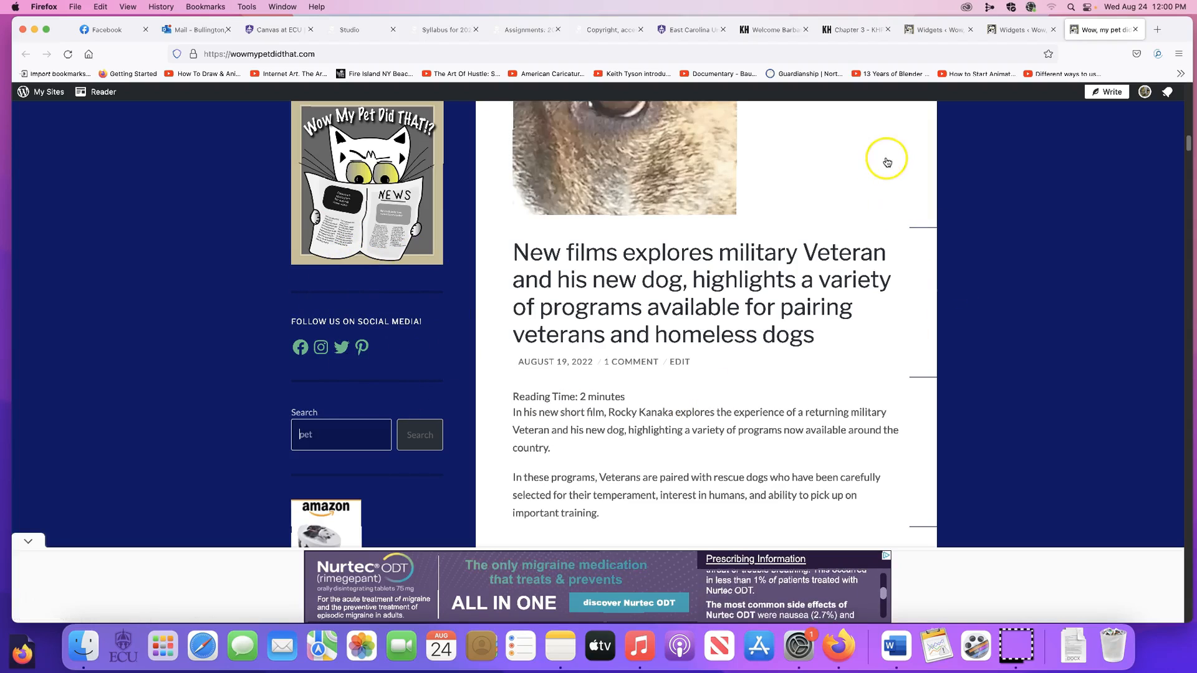
Return to the Widgets editor and review the Sidebar blocks down to the end and back to the first Search block.
{"action": "left_click", "coordinate": [940, 30]}
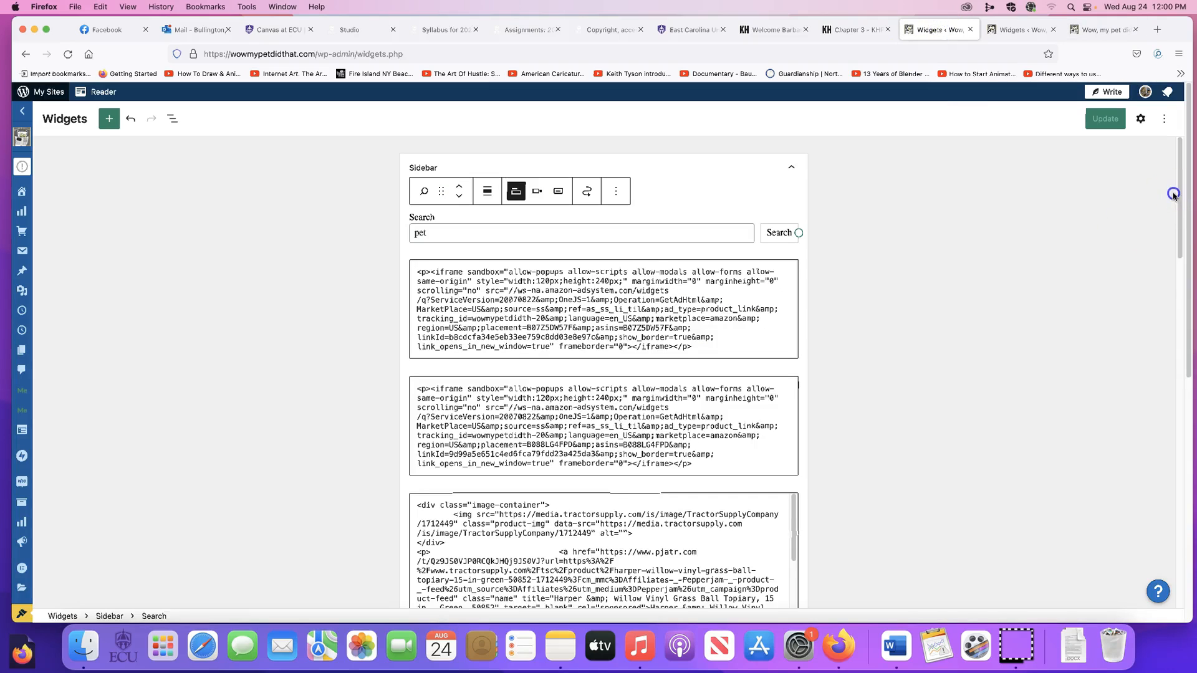
{"action": "left_click_drag", "start_coordinate": [1178, 219], "coordinate": [1123, 567]}
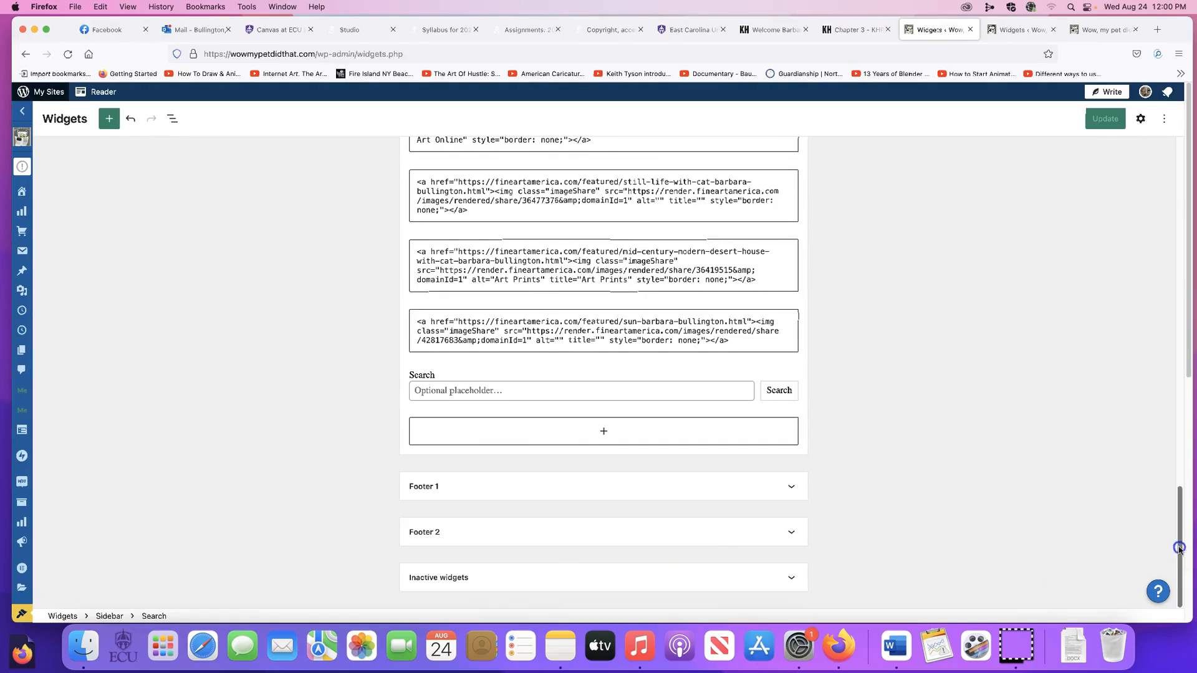
{"action": "scroll", "coordinate": [799, 232], "scroll_direction": "up", "scroll_amount": 20}
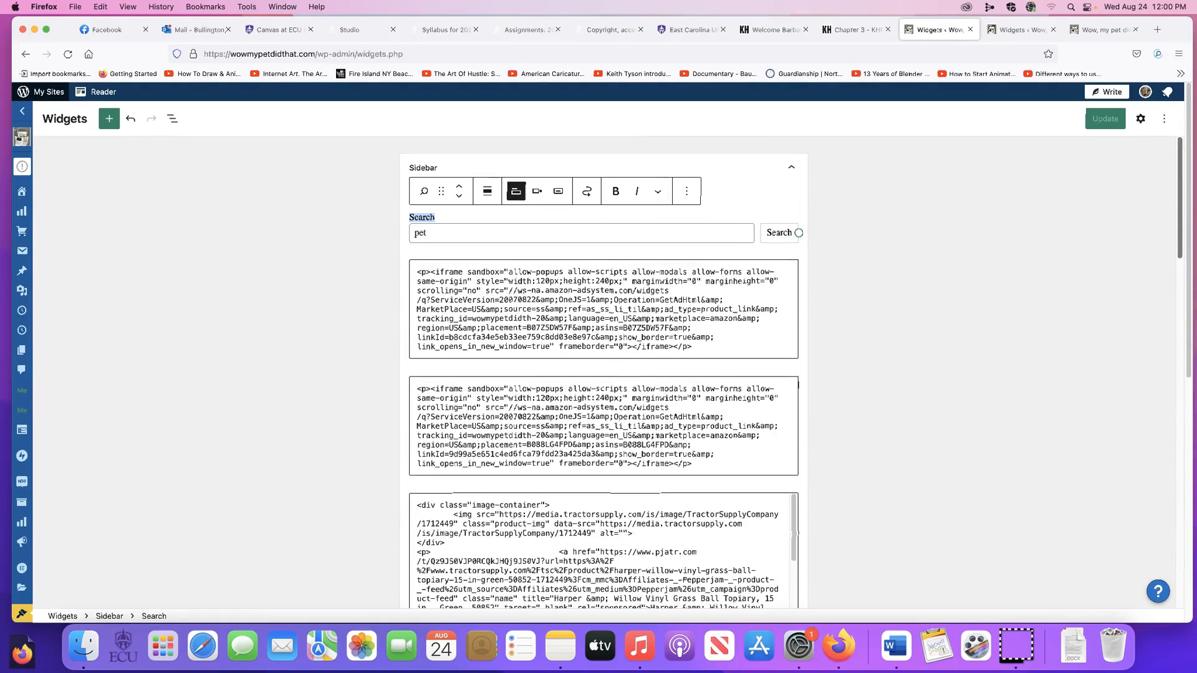